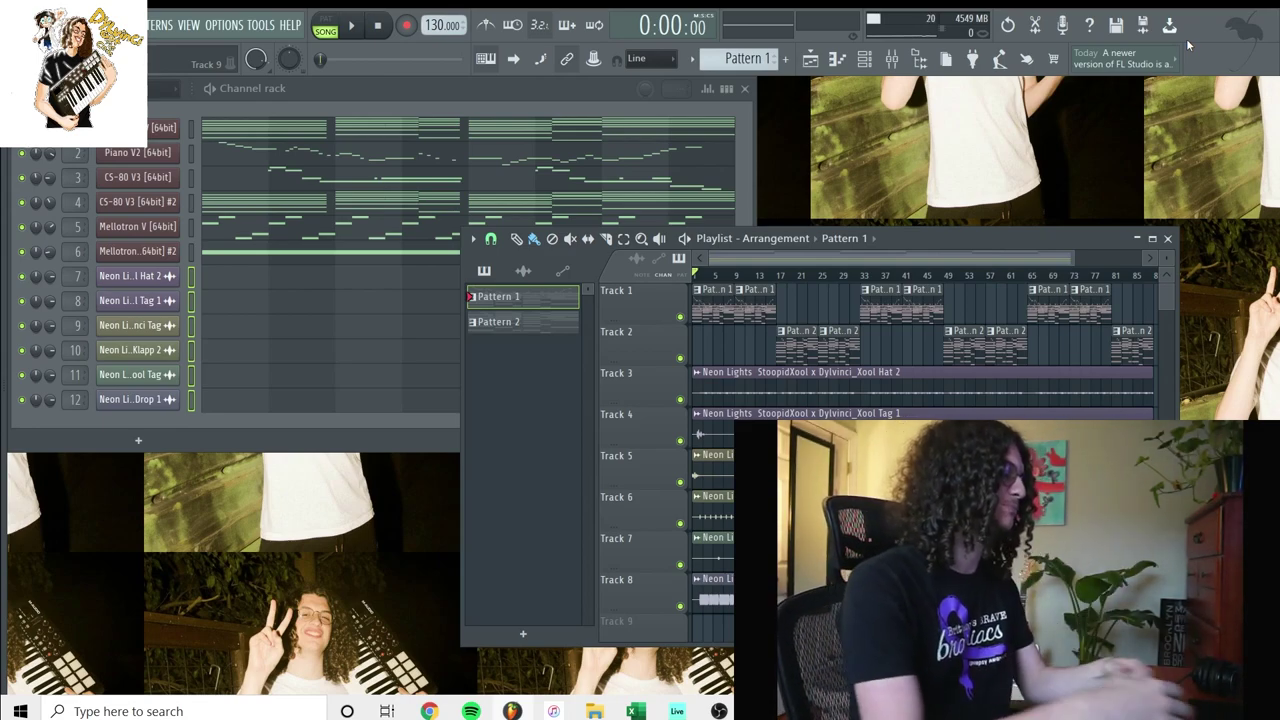
# - Play the arrangement from the start into the first Pattern 2 section with the playlist zoomed in, and stop playback
pyautogui.scroll(2, 940, 309)
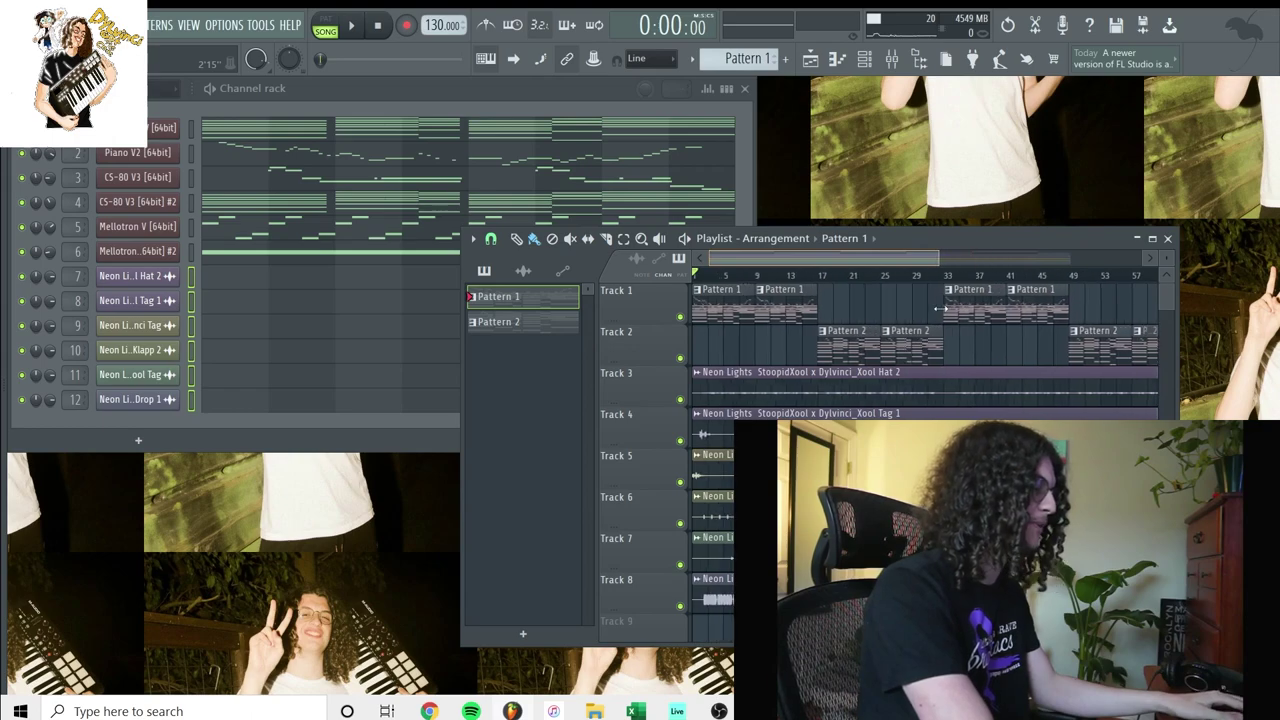
pyautogui.scroll(2, 888, 325)
pyautogui.press('space')
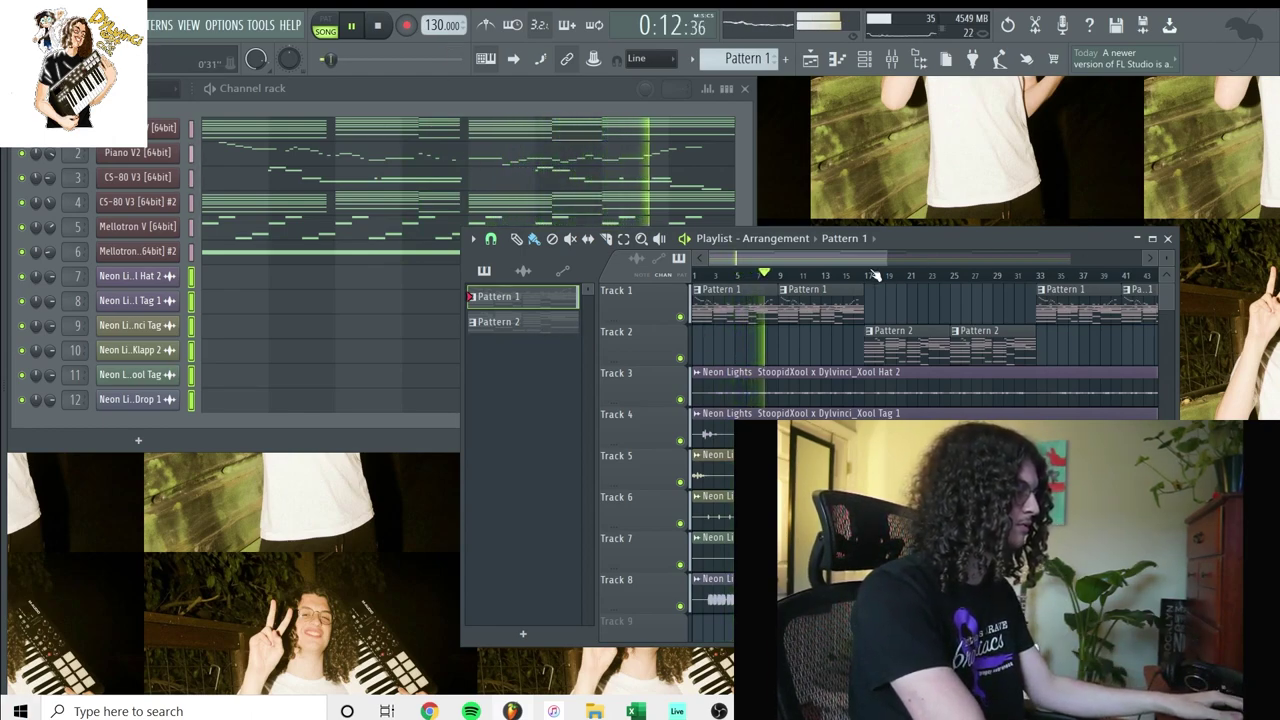
pyautogui.moveTo(891, 260); pyautogui.dragTo(855, 285)
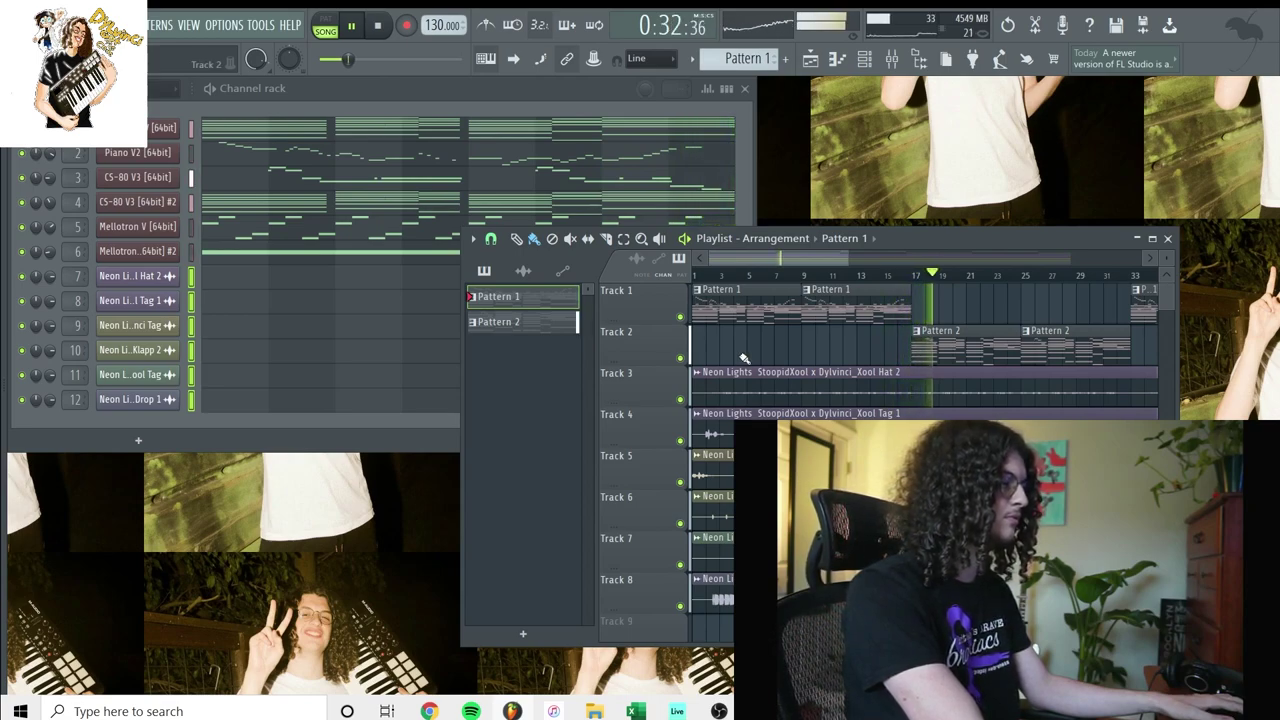
pyautogui.press('space')
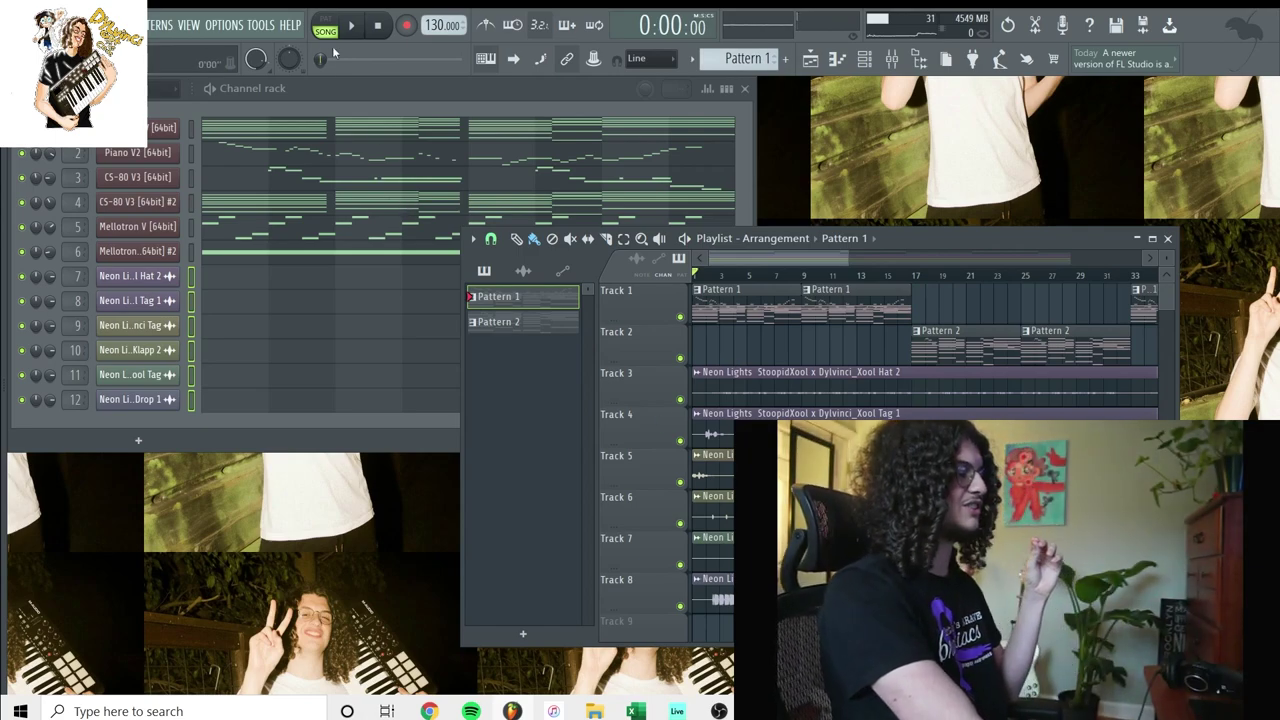
# - Solo the Analog Lab V channel and open its plugin window, placing it beside the channel list
pyautogui.click(344, 89)
pyautogui.rightClick(45, 150)
pyautogui.click(45, 148)
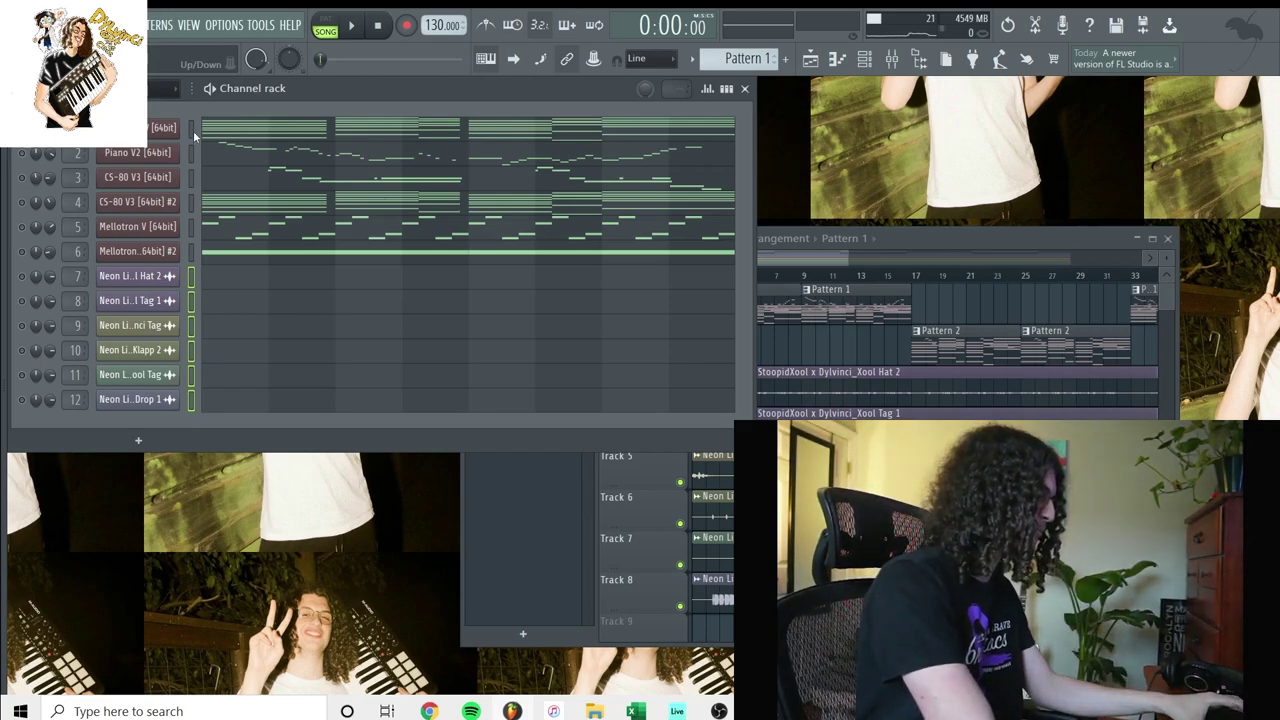
pyautogui.rightClick(195, 136)
pyautogui.click(177, 121)
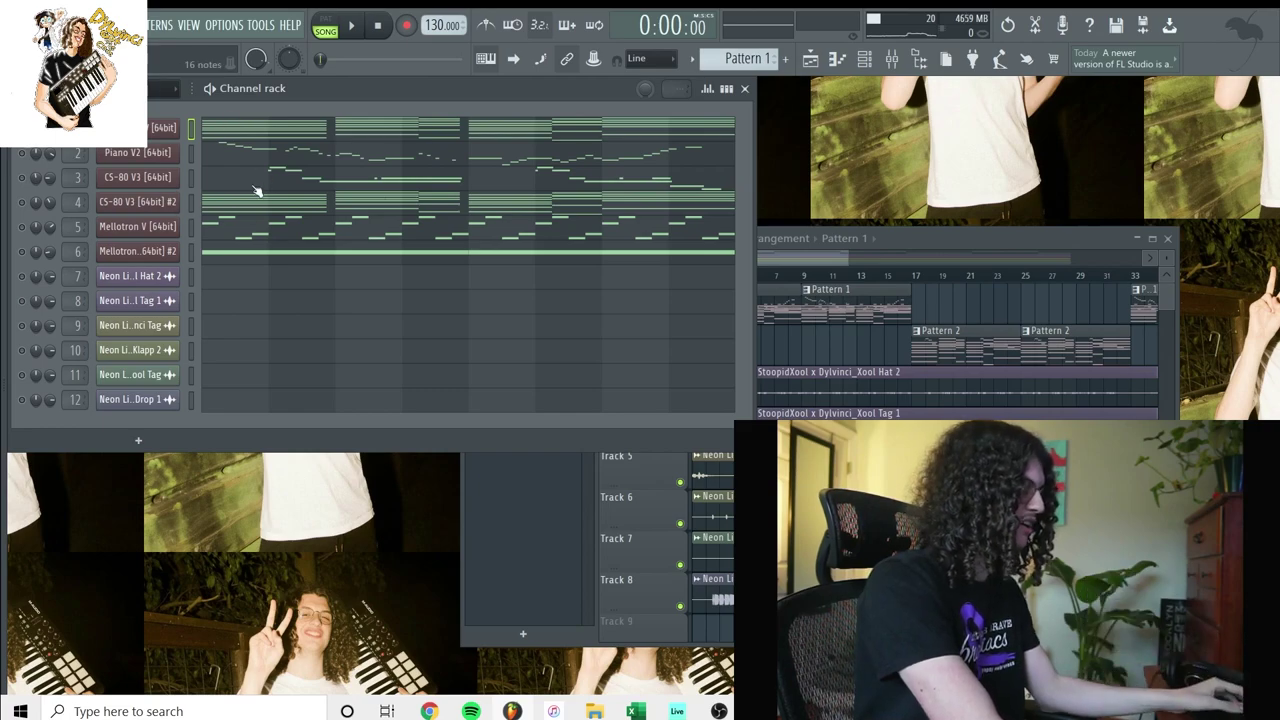
pyautogui.click(165, 130)
pyautogui.moveTo(180, 138); pyautogui.dragTo(1036, 112)
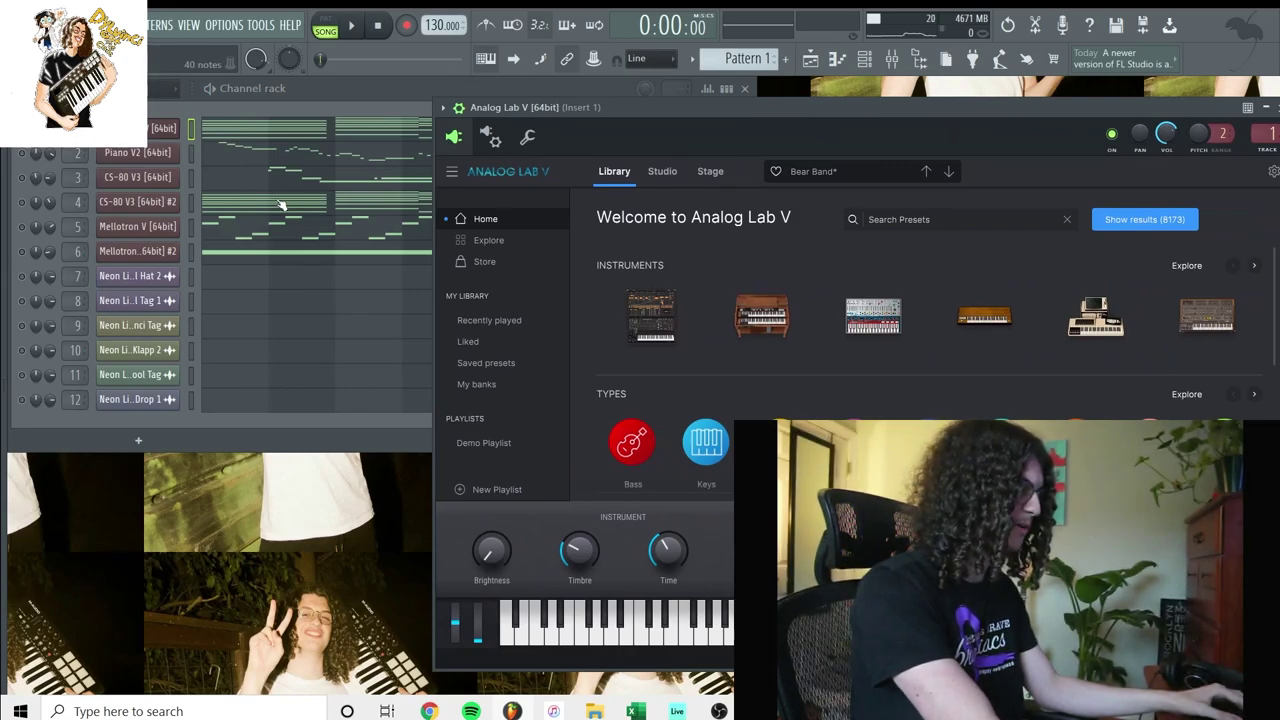
# - Open the Analog Lab V channel's piano roll and play the song to review its chord notes
pyautogui.rightClick(170, 128)
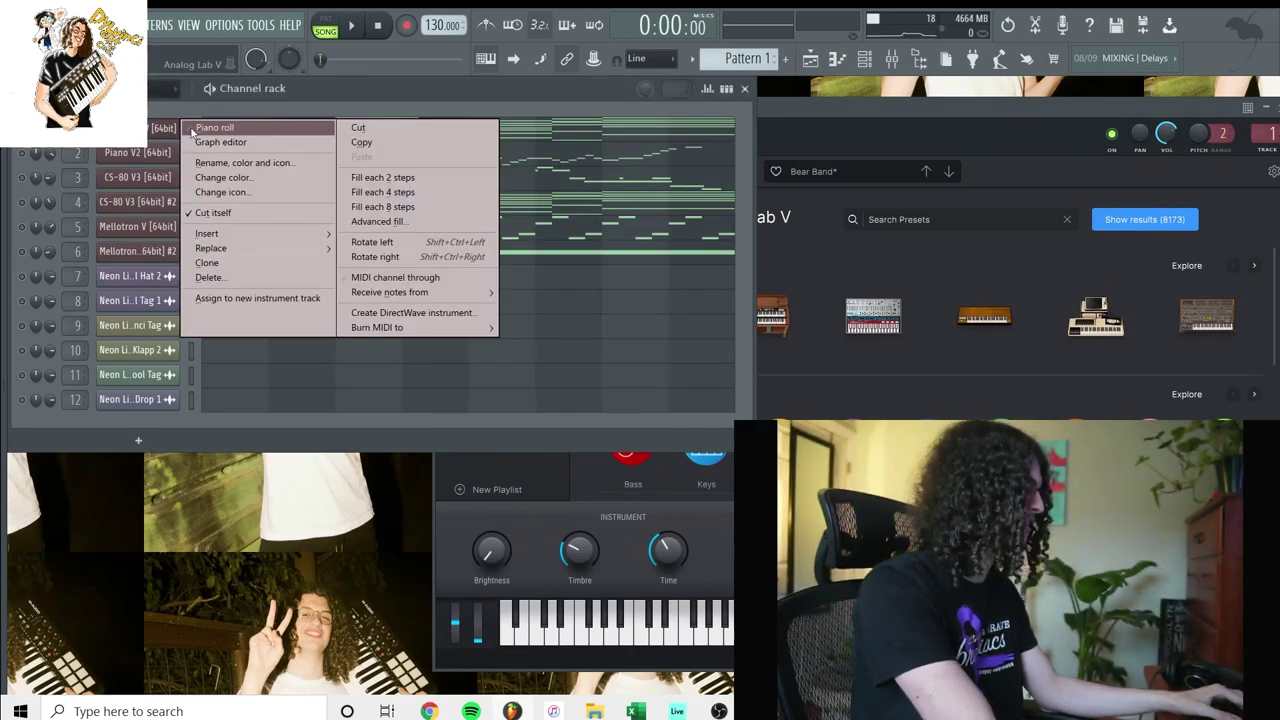
pyautogui.click(205, 135)
pyautogui.scroll(-3, 540, 107)
pyautogui.scroll(-2, 540, 300)
pyautogui.press('space')
pyautogui.scroll(-3, 880, 280)
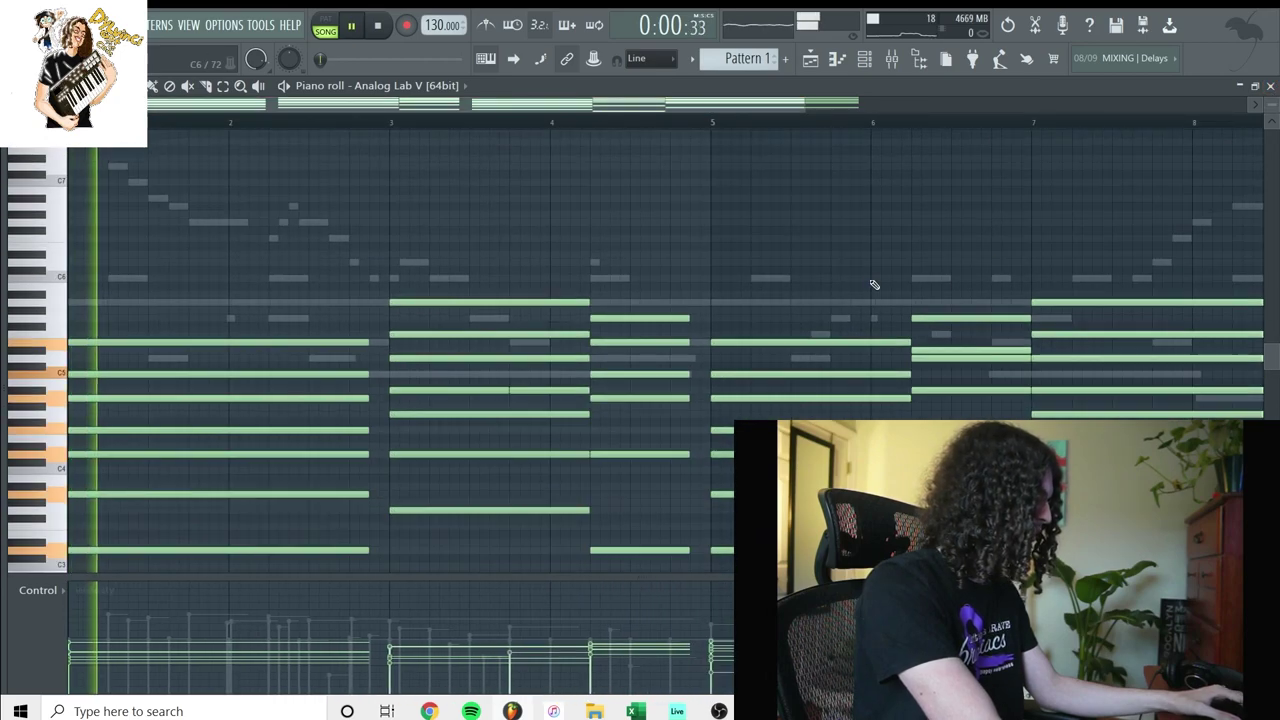
pyautogui.scroll(-1, 978, 114)
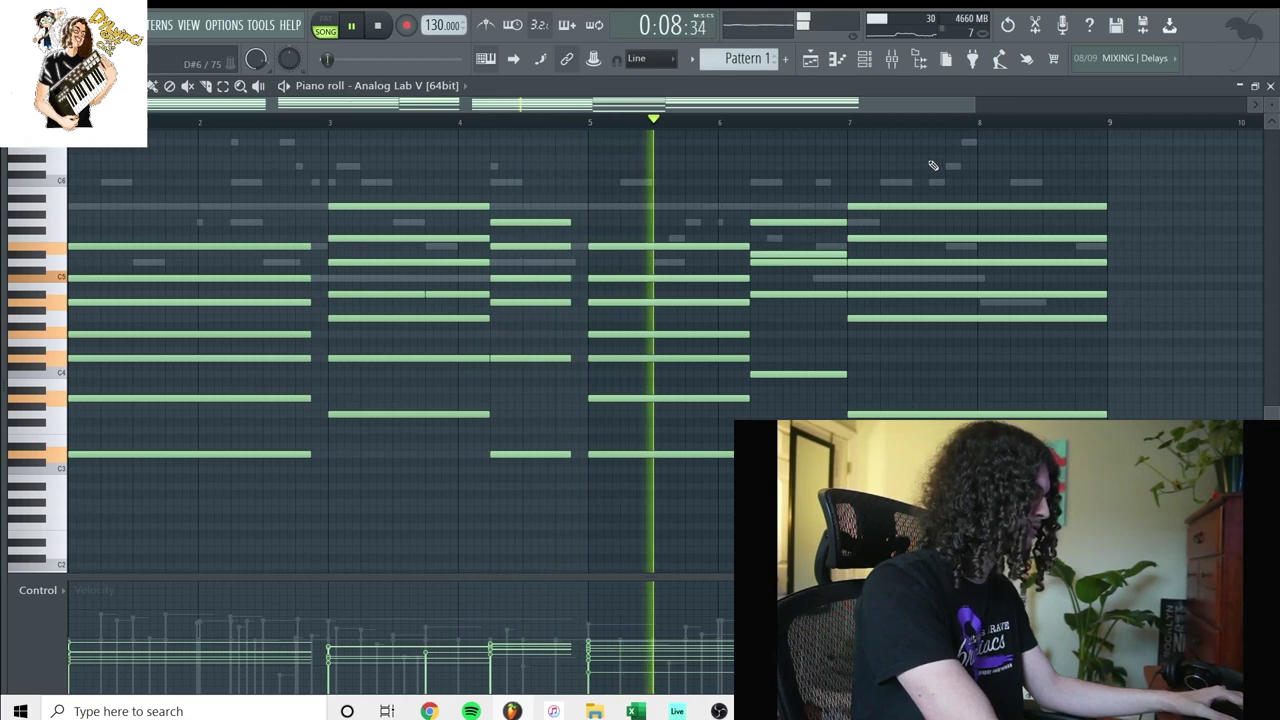
pyautogui.scroll(1, 942, 149)
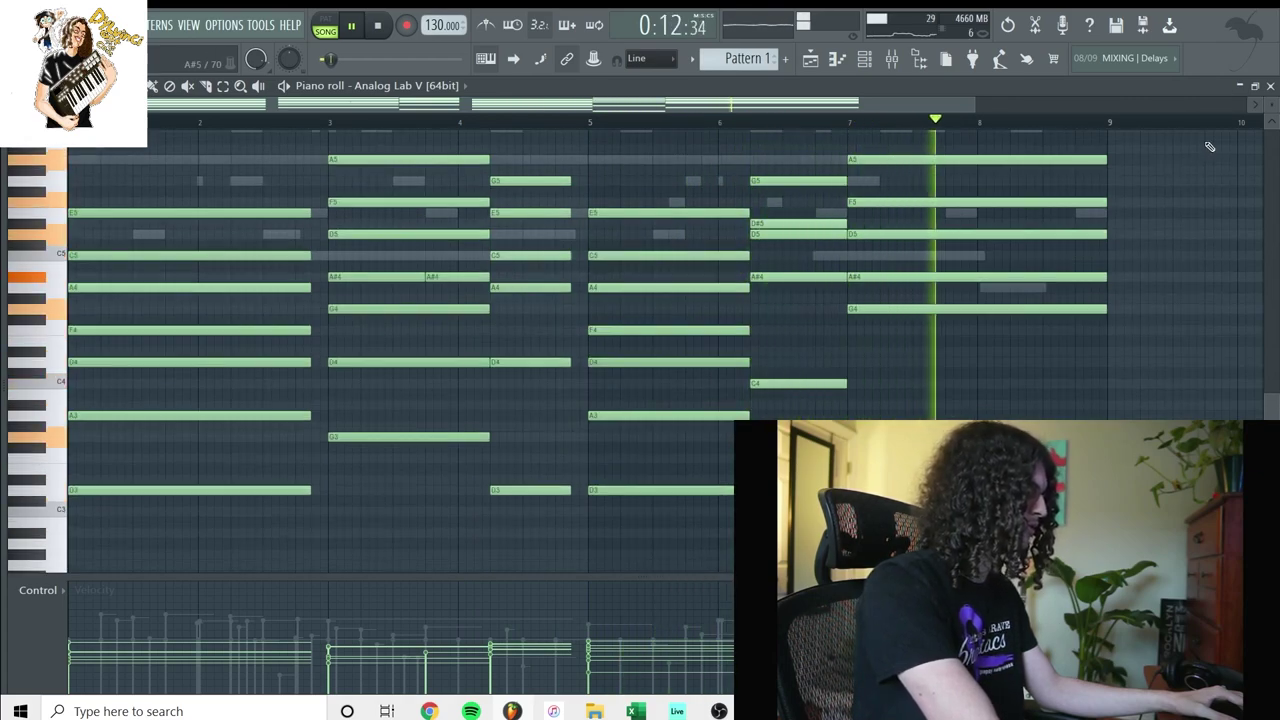
# - Restore the piano roll to a smaller floating window, place it clear of the channel rack and stop playback
pyautogui.click(1255, 86)
pyautogui.moveTo(600, 102); pyautogui.dragTo(1067, 272)
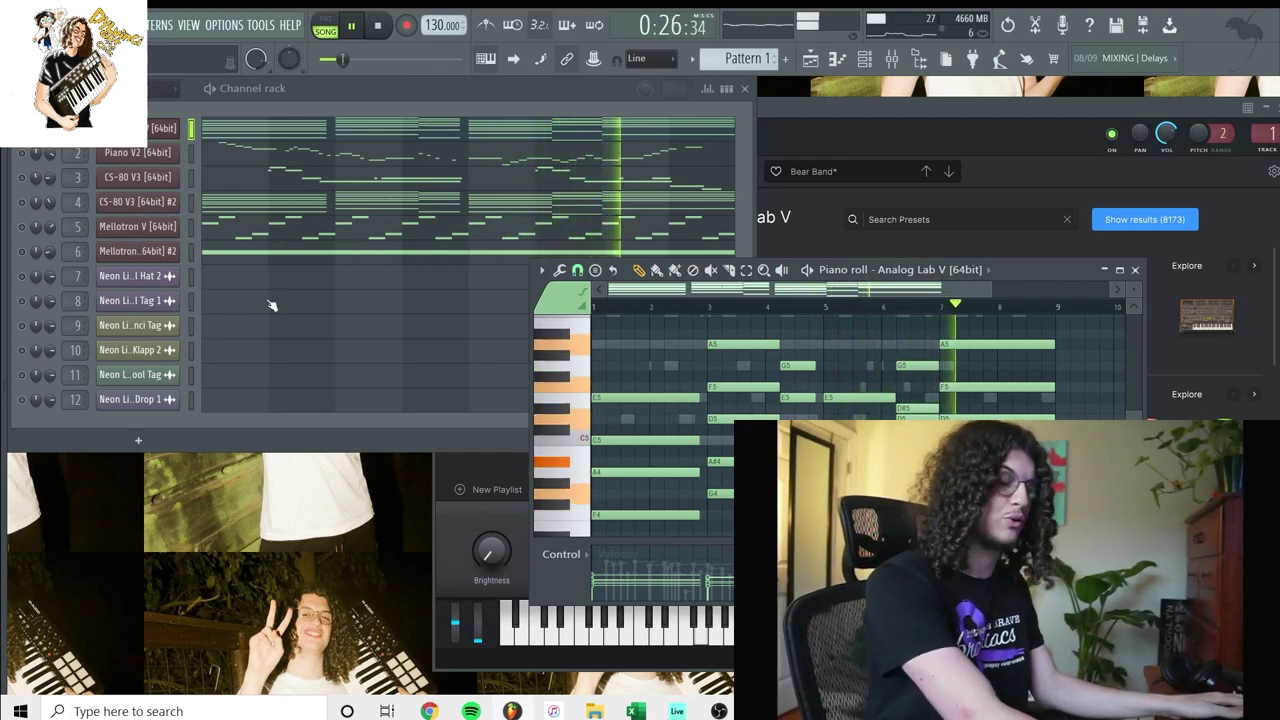
pyautogui.press('space')
# - Solo the Piano V2 channel, play its melody in the maximized piano roll, and return to the channel rack with playback stopped
pyautogui.click(22, 152)
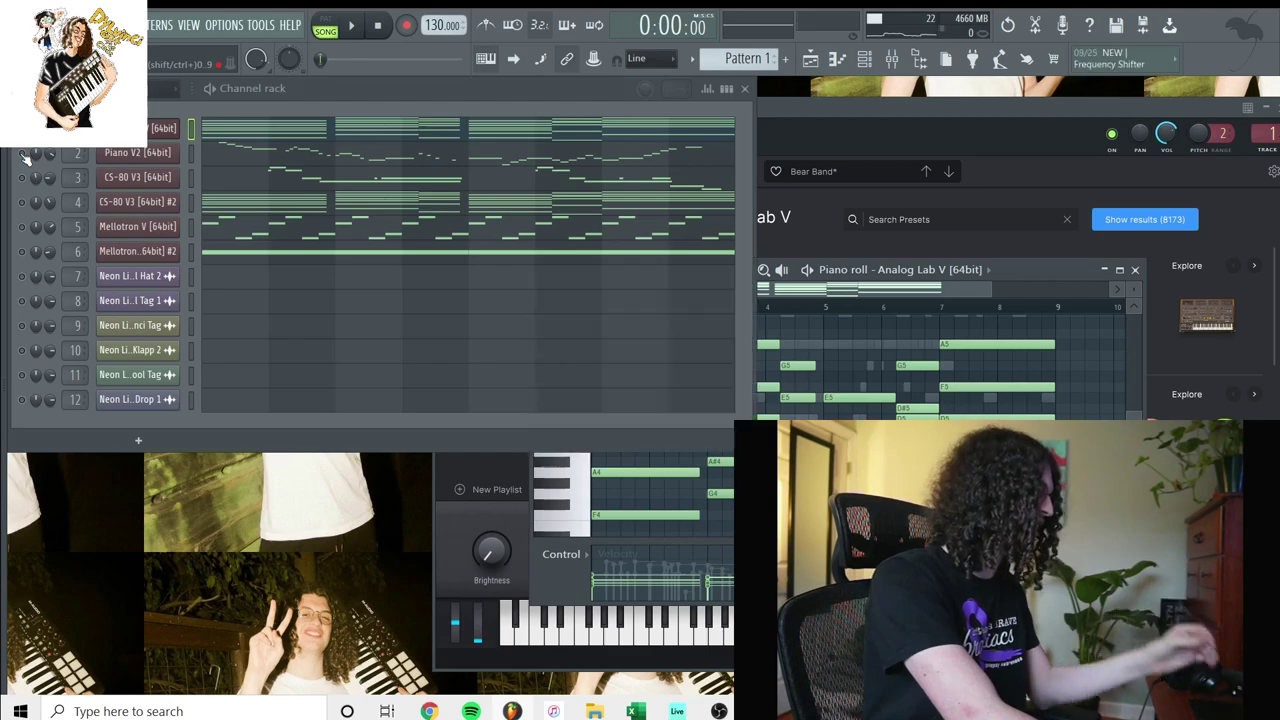
pyautogui.rightClick(172, 152)
pyautogui.click(212, 155)
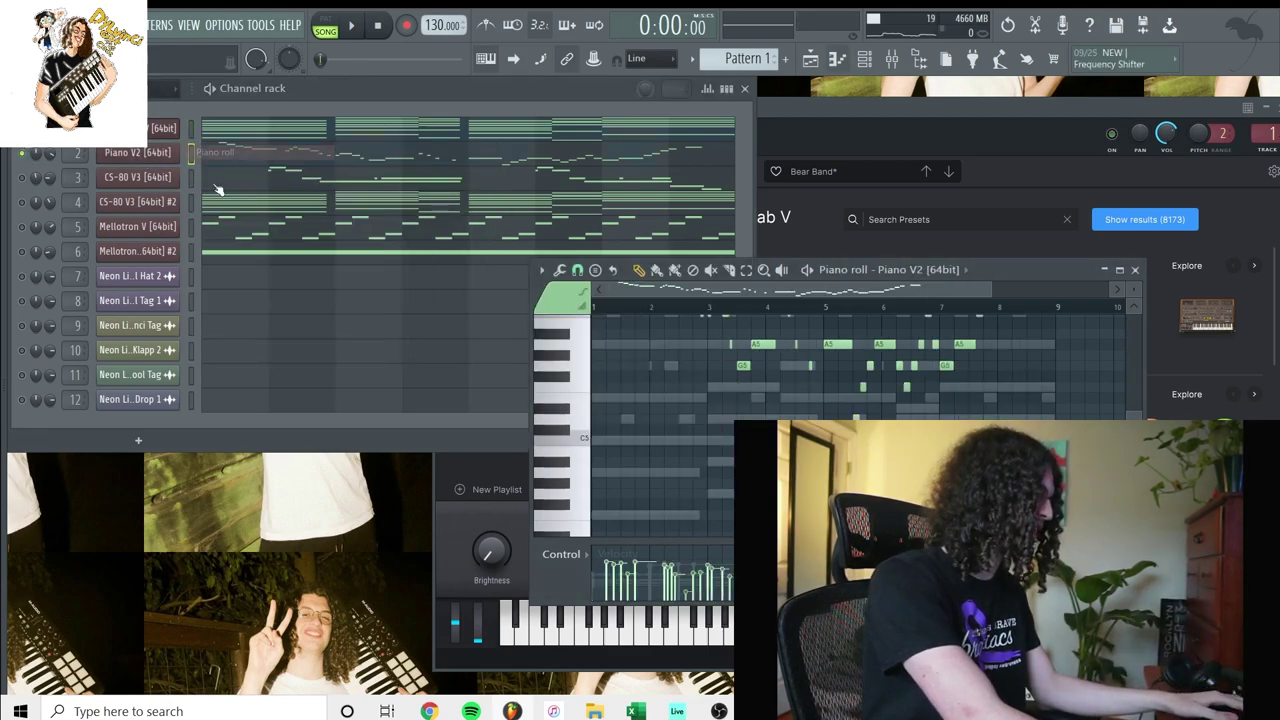
pyautogui.click(1119, 270)
pyautogui.press('space')
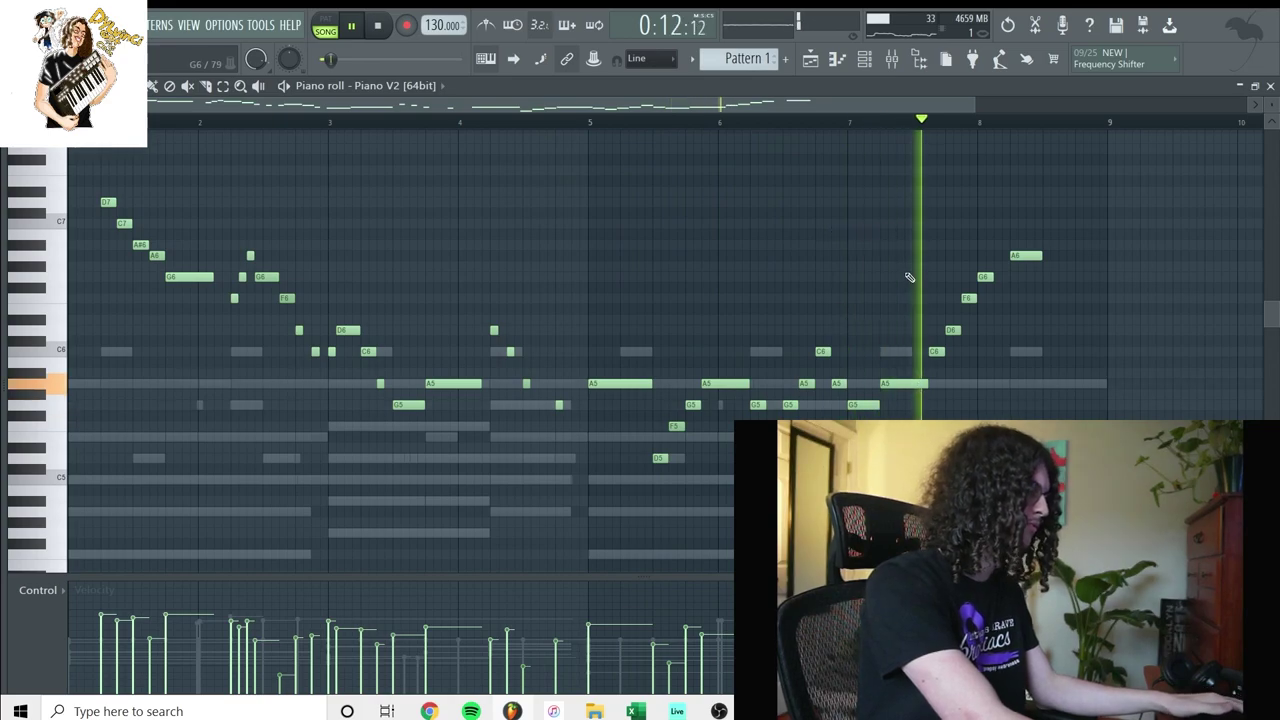
pyautogui.press('F6')
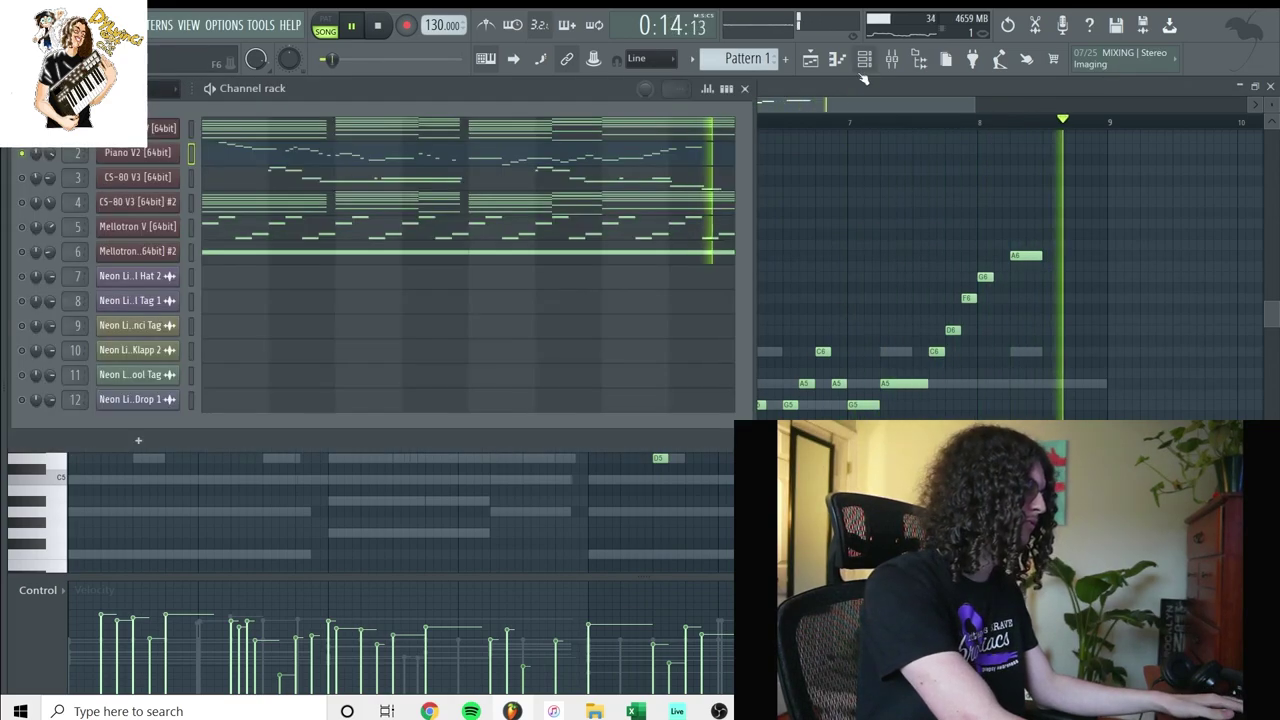
pyautogui.press('space')
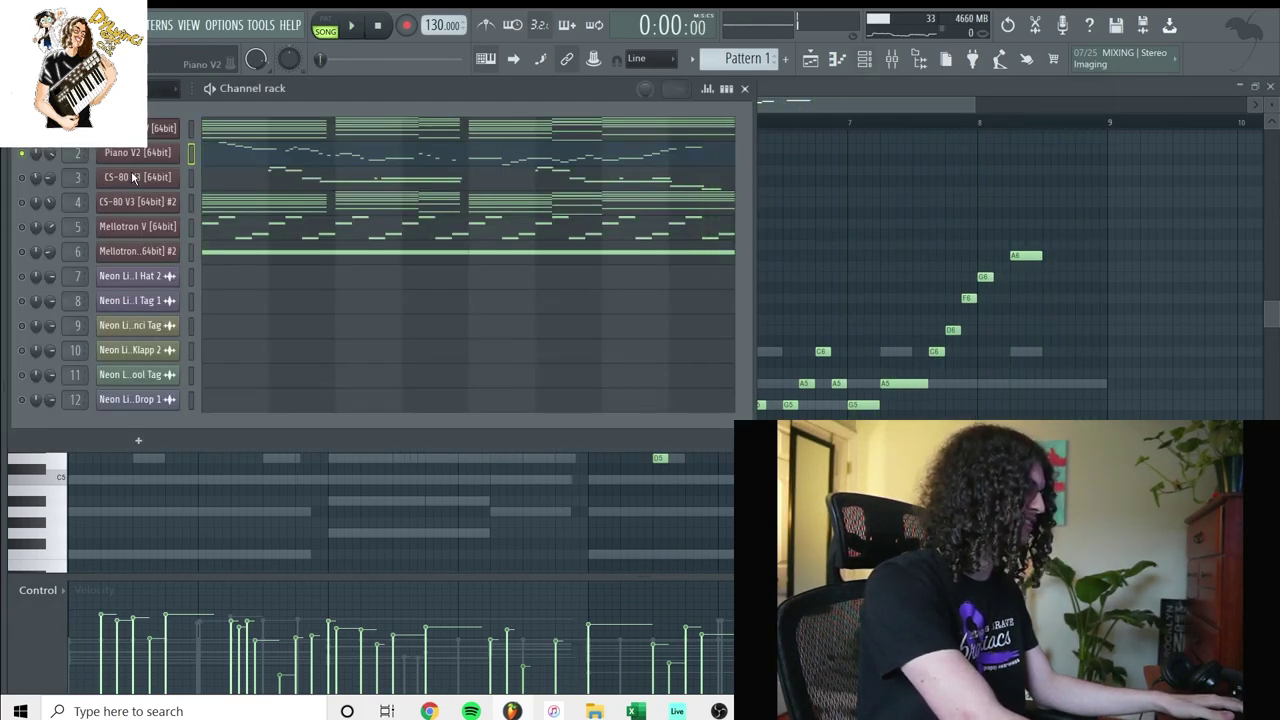
# - Open the Piano V2 plugin, examine its Mic Setup section and close the plugin window
pyautogui.click(152, 156)
pyautogui.moveTo(465, 213); pyautogui.dragTo(506, 136)
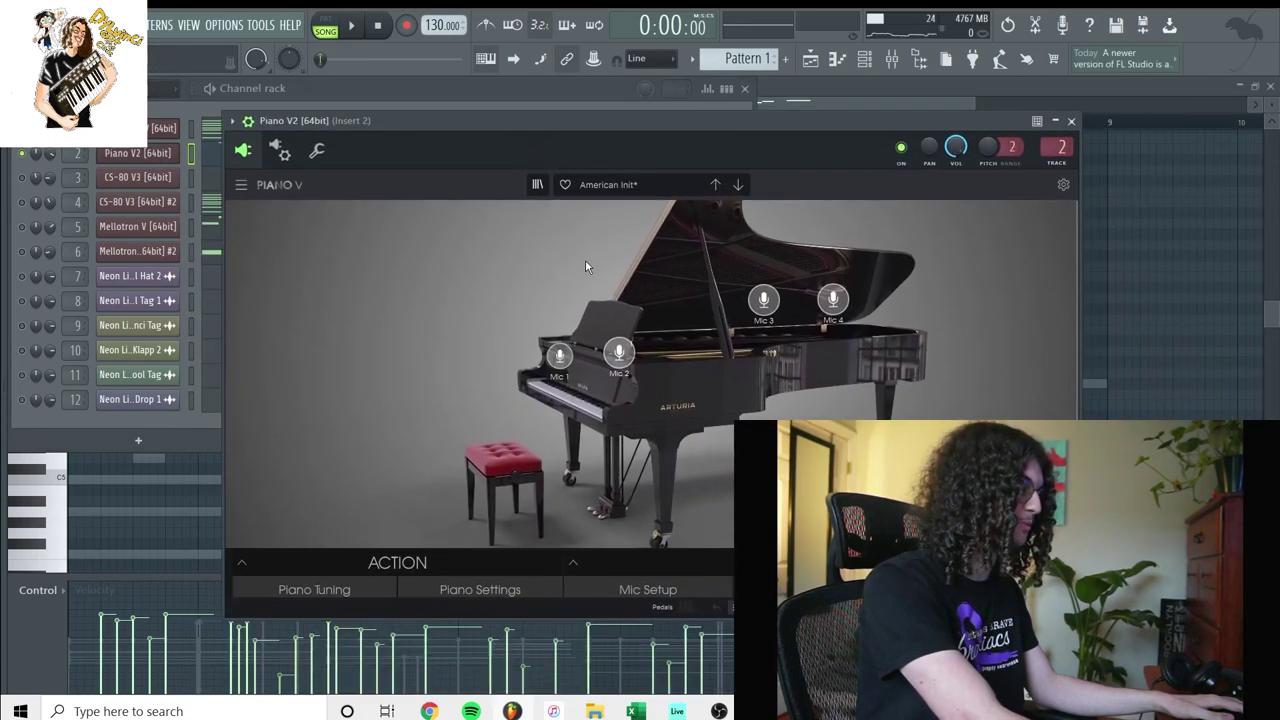
pyautogui.click(649, 589)
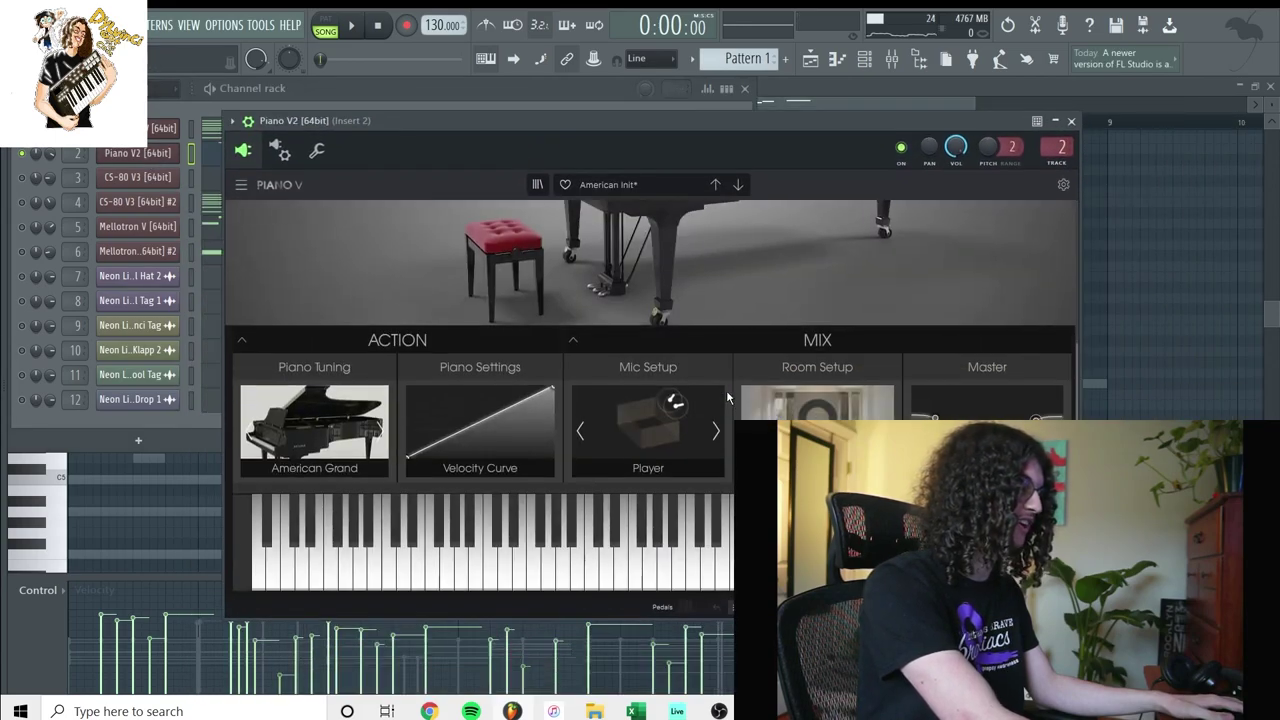
pyautogui.click(1072, 121)
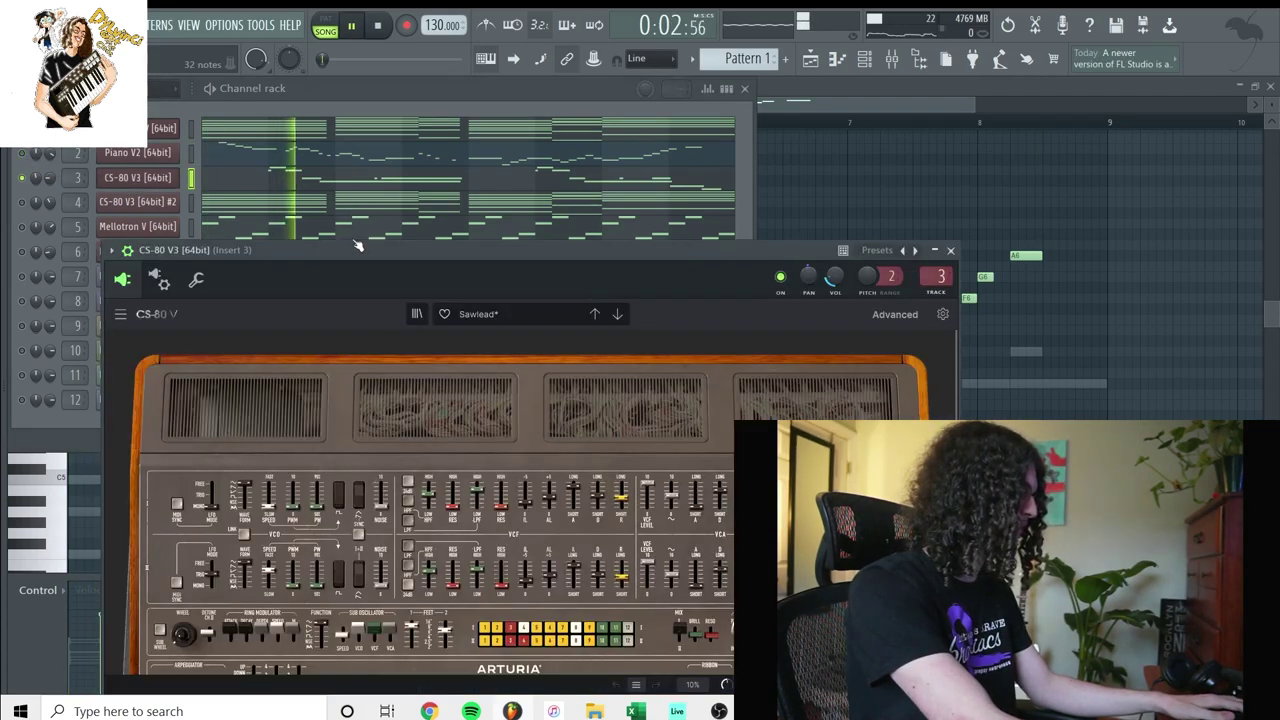
# - Close the CS-80 V3 plugin window and display the CS-80 V3 channel's notes in the piano roll during playback
pyautogui.moveTo(363, 241); pyautogui.dragTo(629, 220)
pyautogui.click(1205, 222)
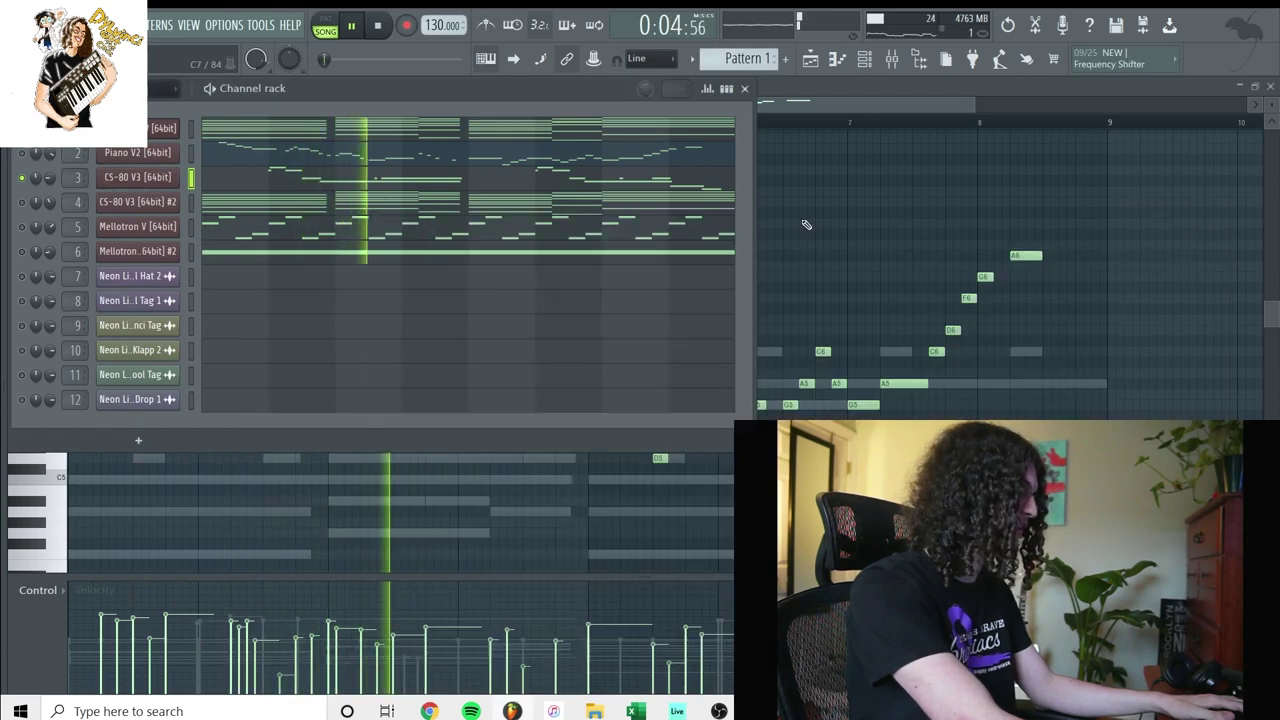
pyautogui.click(440, 86)
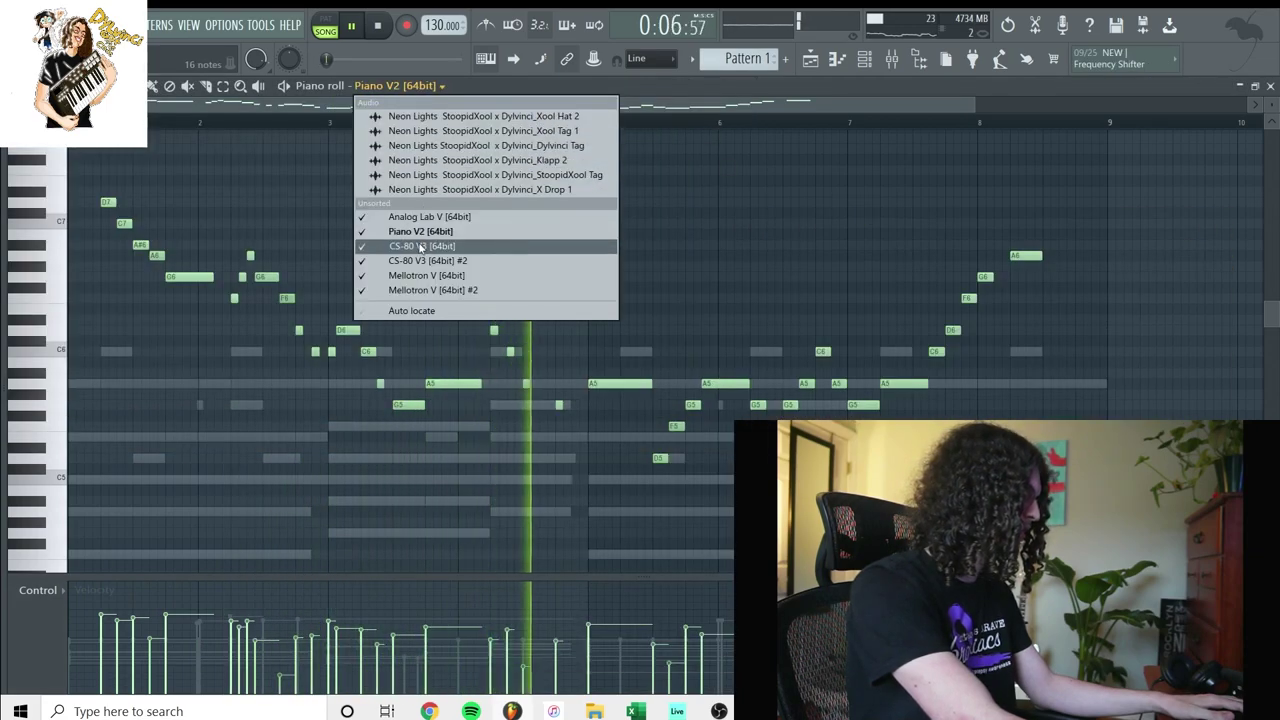
pyautogui.click(508, 246)
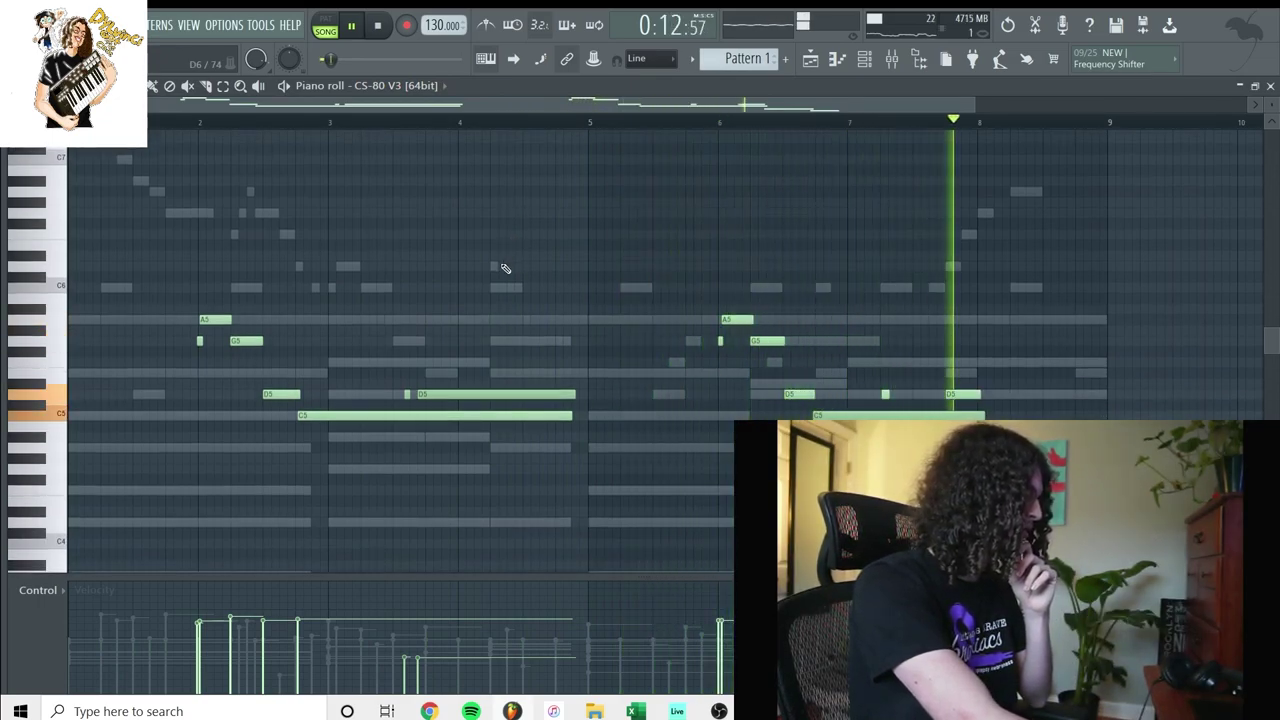
# - Bring the channel rack back in front of the piano roll and stop playback
pyautogui.rightClick(815, 55)
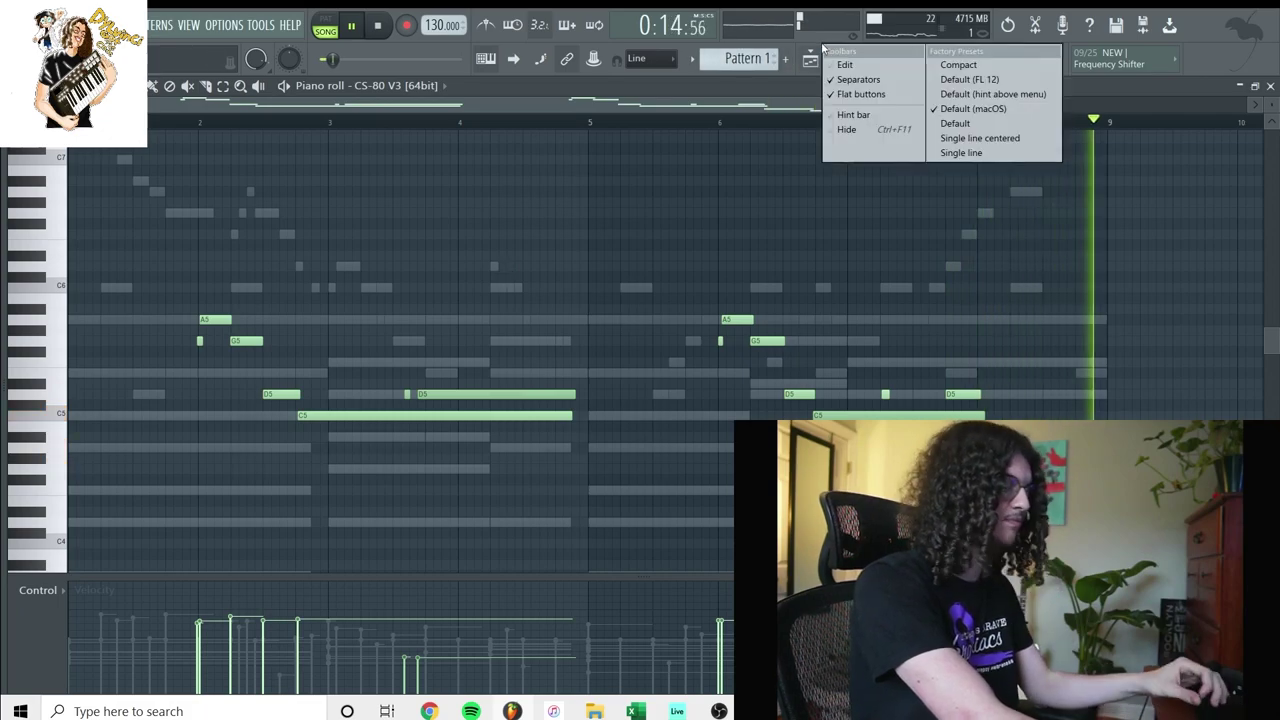
pyautogui.click(886, 75)
pyautogui.click(866, 61)
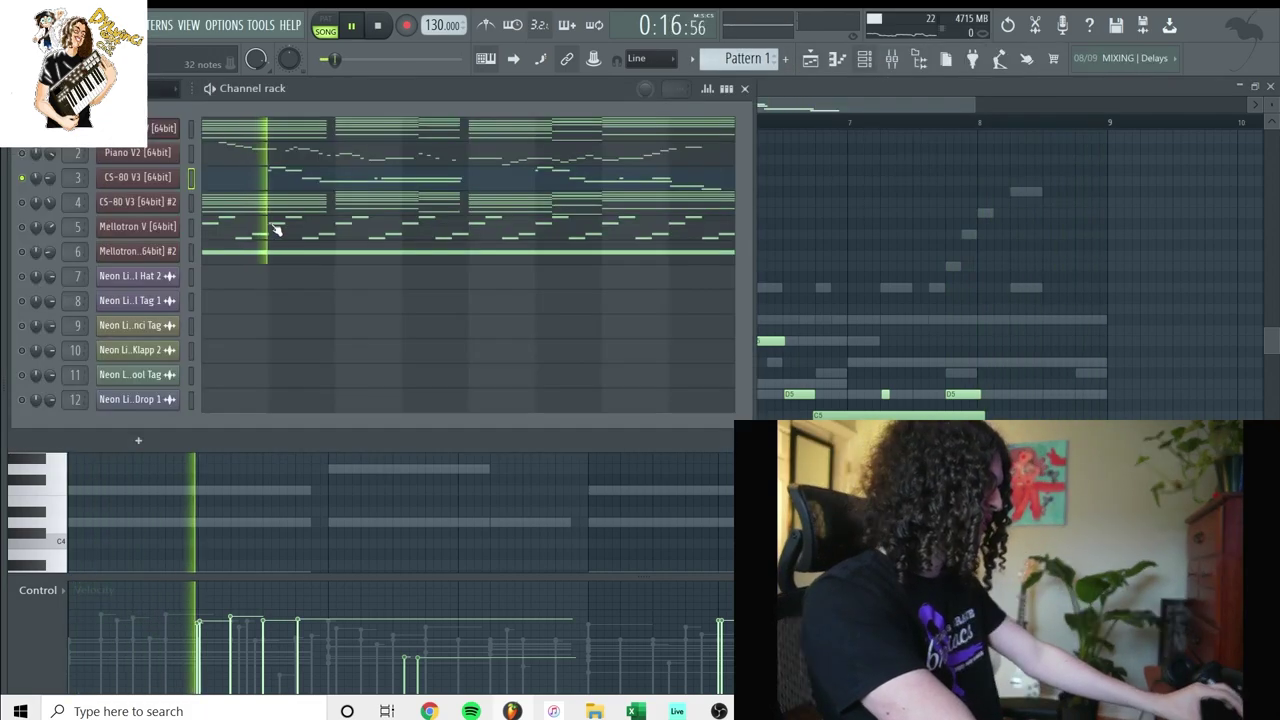
pyautogui.press('space')
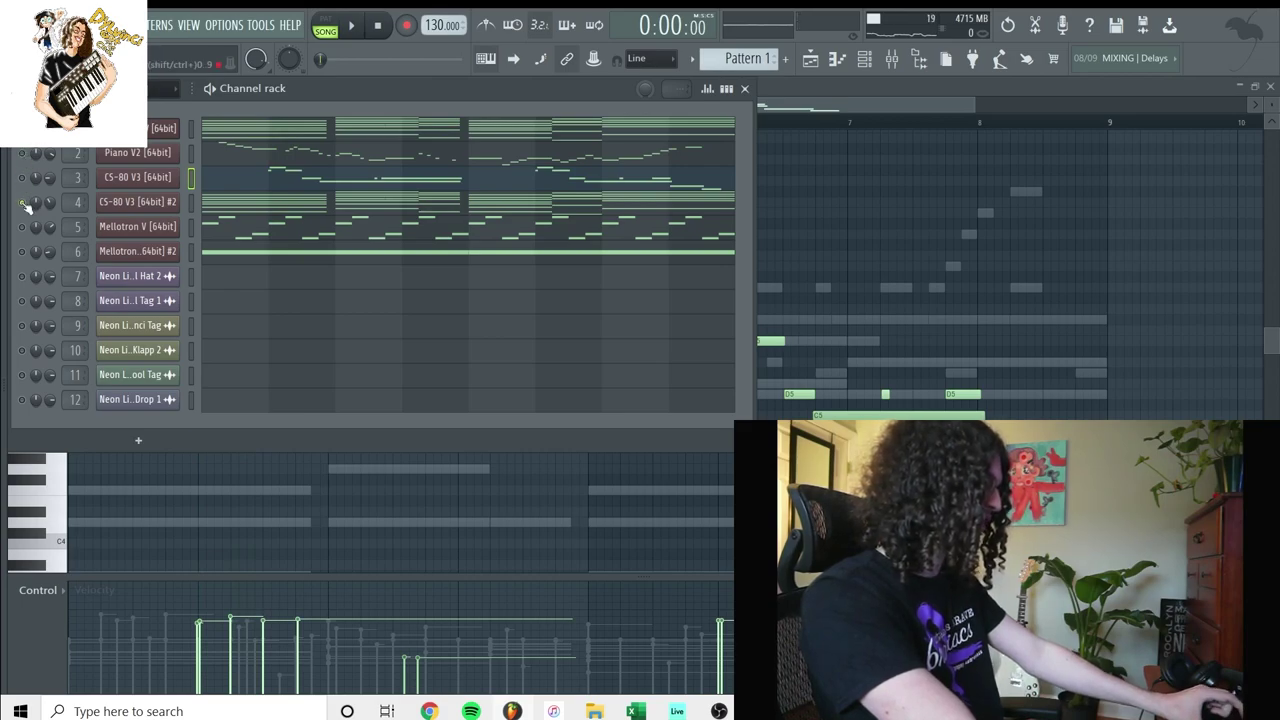
# - Open the CS-80 V3 #2 channel's piano roll, play its chords, close the piano roll and stop playback
pyautogui.rightClick(165, 202)
pyautogui.click(205, 202)
pyautogui.press('space')
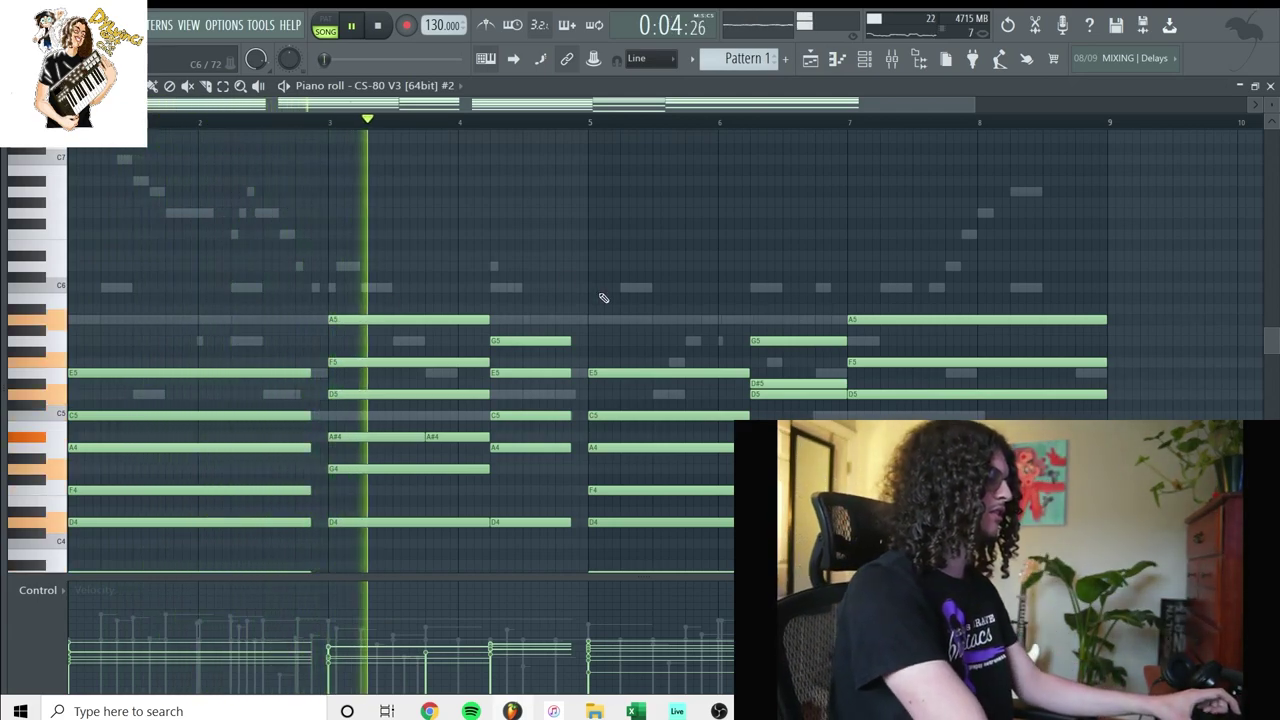
pyautogui.scroll(-4, 766, 214)
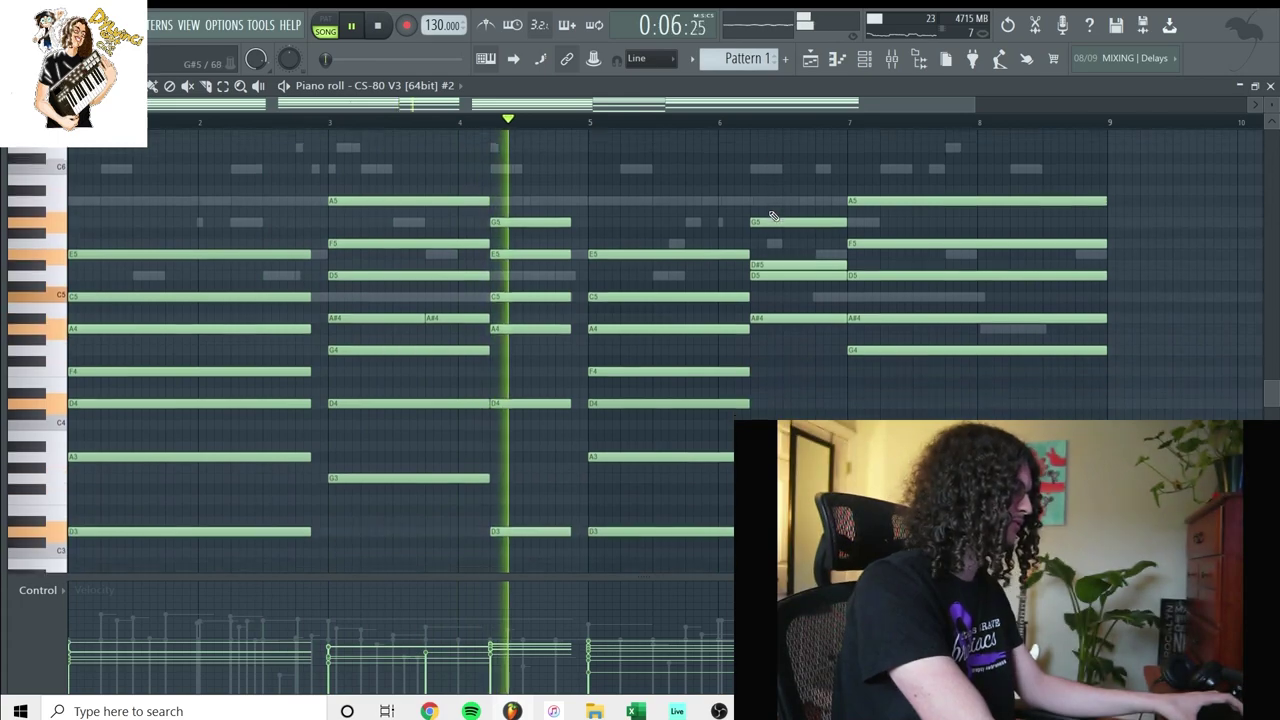
pyautogui.click(1270, 86)
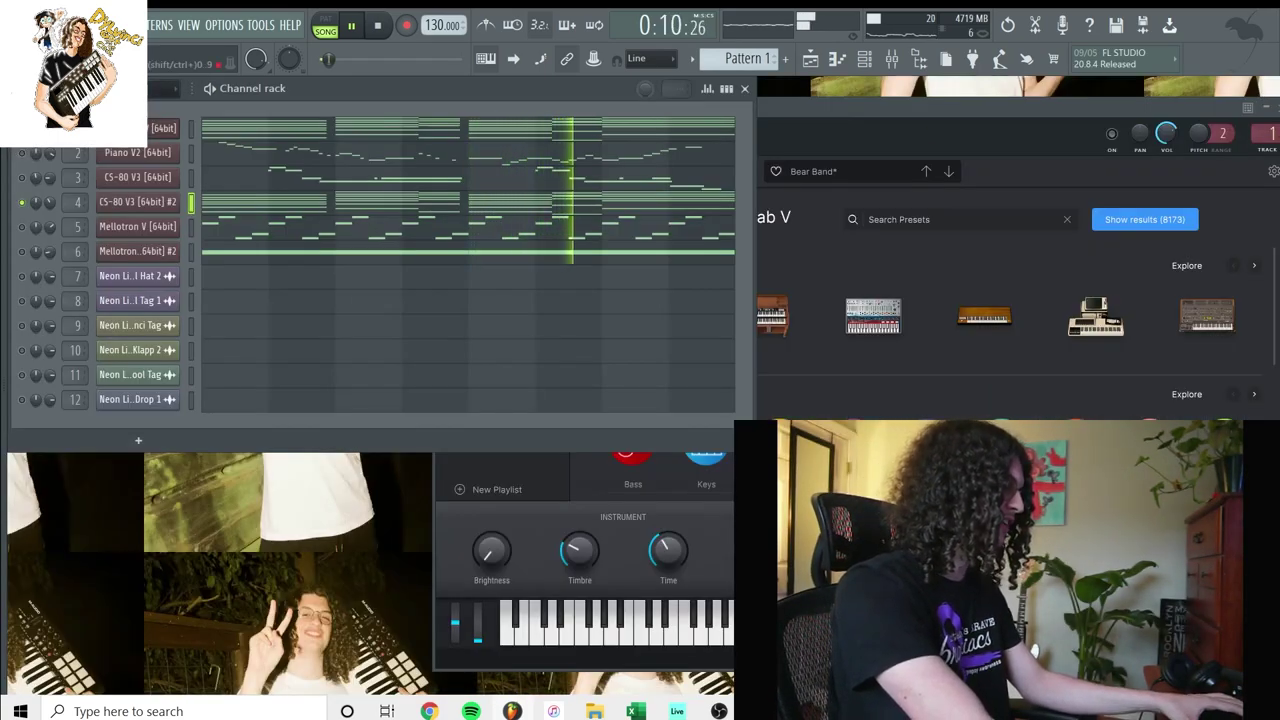
pyautogui.press('space')
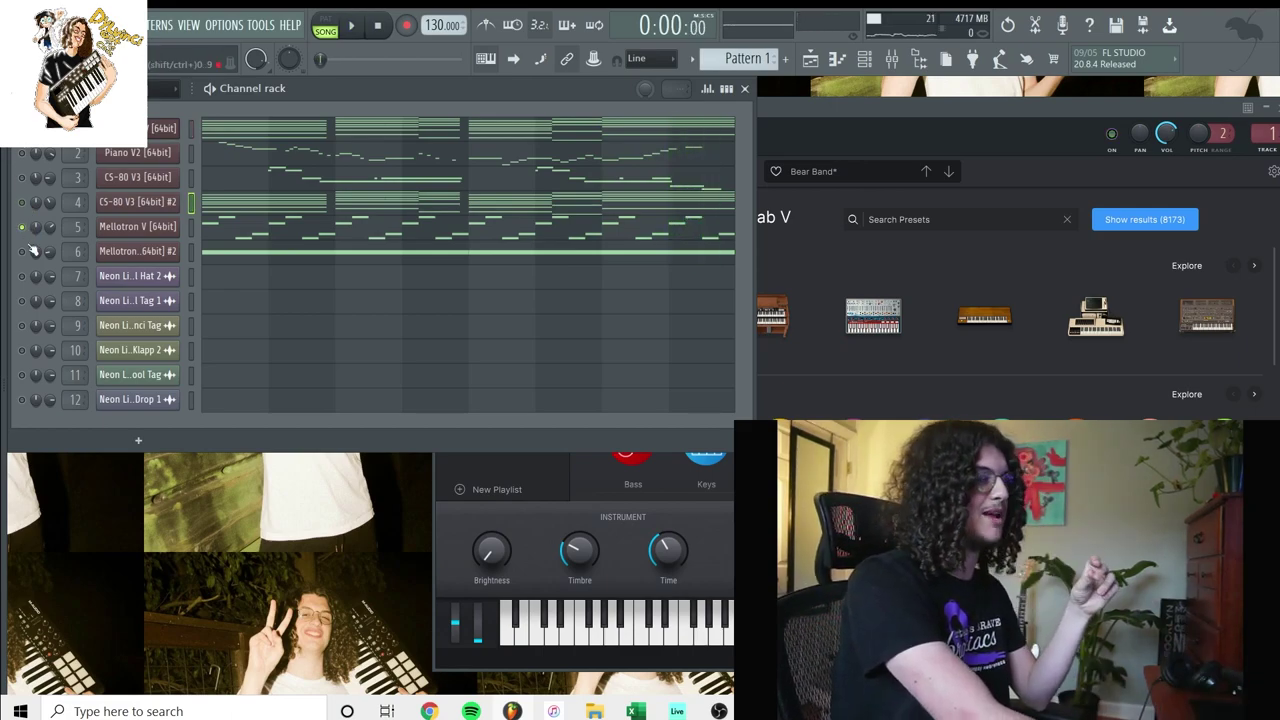
# - Open the Mellotron V plugin window beside the channel rack and play the channel's notes in its piano roll
pyautogui.click(155, 234)
pyautogui.moveTo(155, 234); pyautogui.dragTo(544, 201)
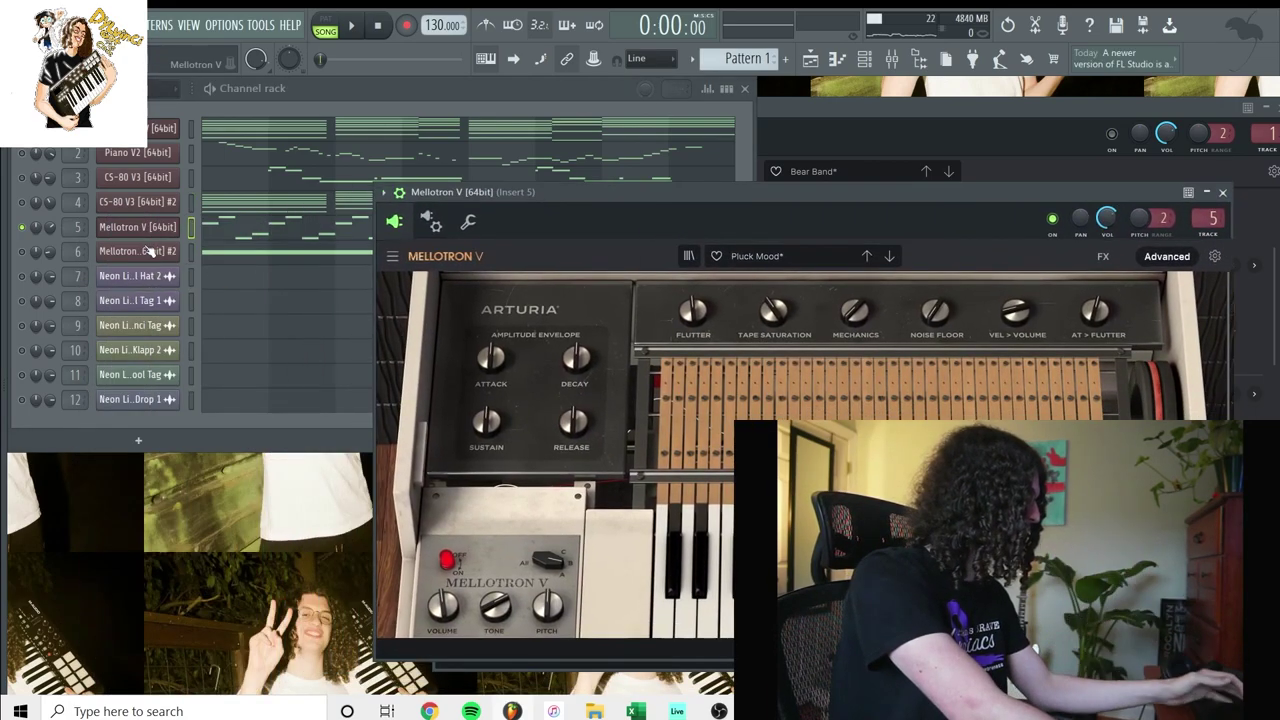
pyautogui.rightClick(195, 226)
pyautogui.click(228, 230)
pyautogui.press('space')
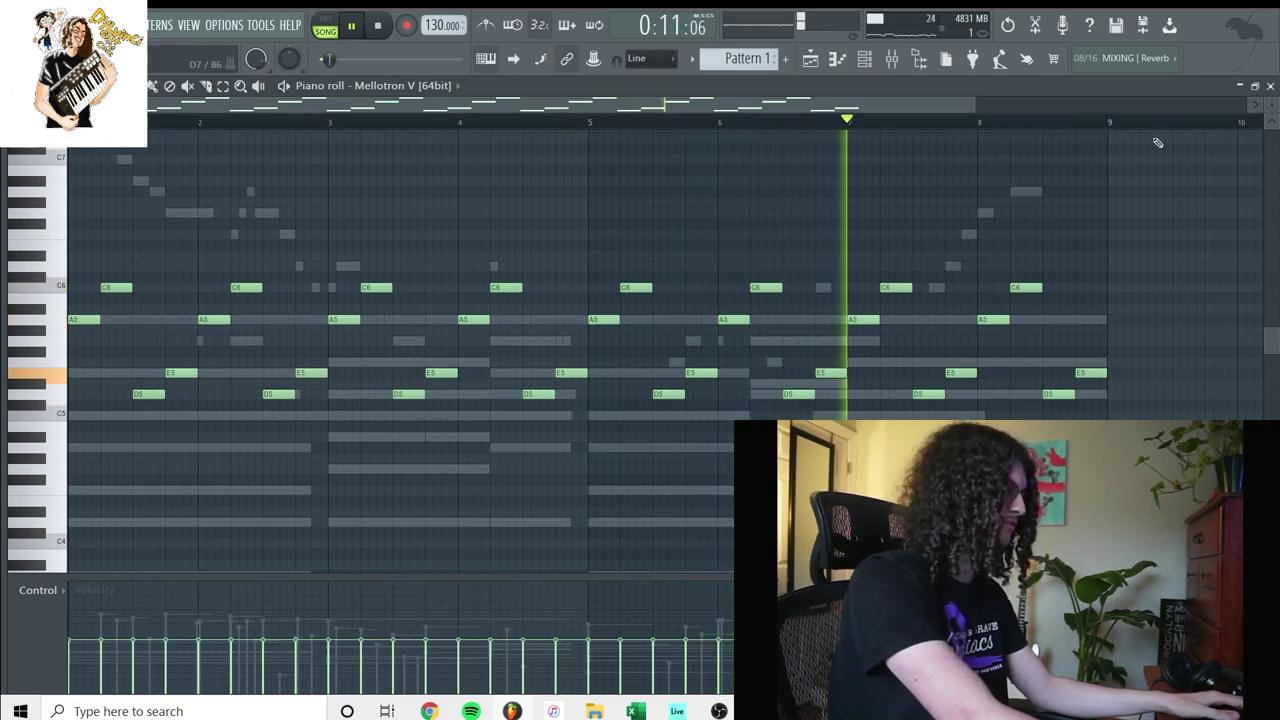
# - Restore the Mellotron V piano roll to a smaller floating window and stop playback
pyautogui.click(1255, 85)
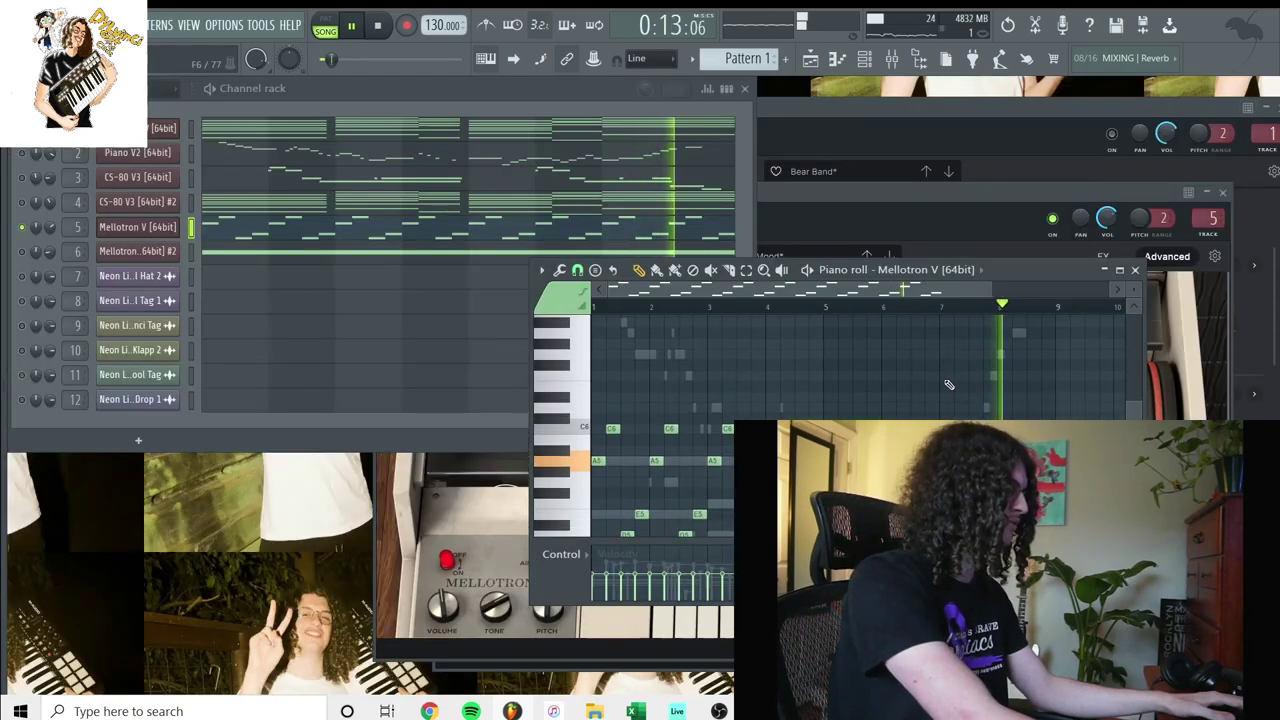
pyautogui.scroll(-3, 800, 370)
pyautogui.press('space')
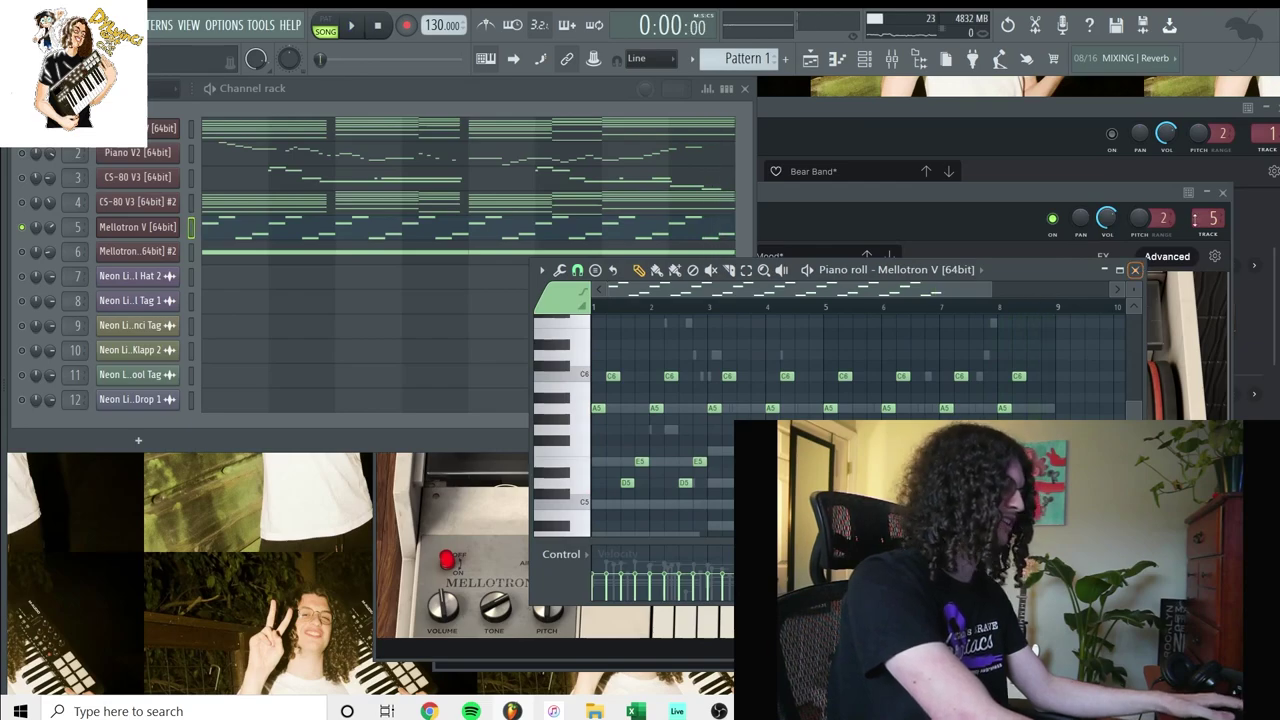
# - Close the Mellotron V plugin window and move the Analog Lab V window below the channel rack
pyautogui.click(1236, 200)
pyautogui.moveTo(1087, 123); pyautogui.dragTo(809, 406)
pyautogui.click(1018, 407)
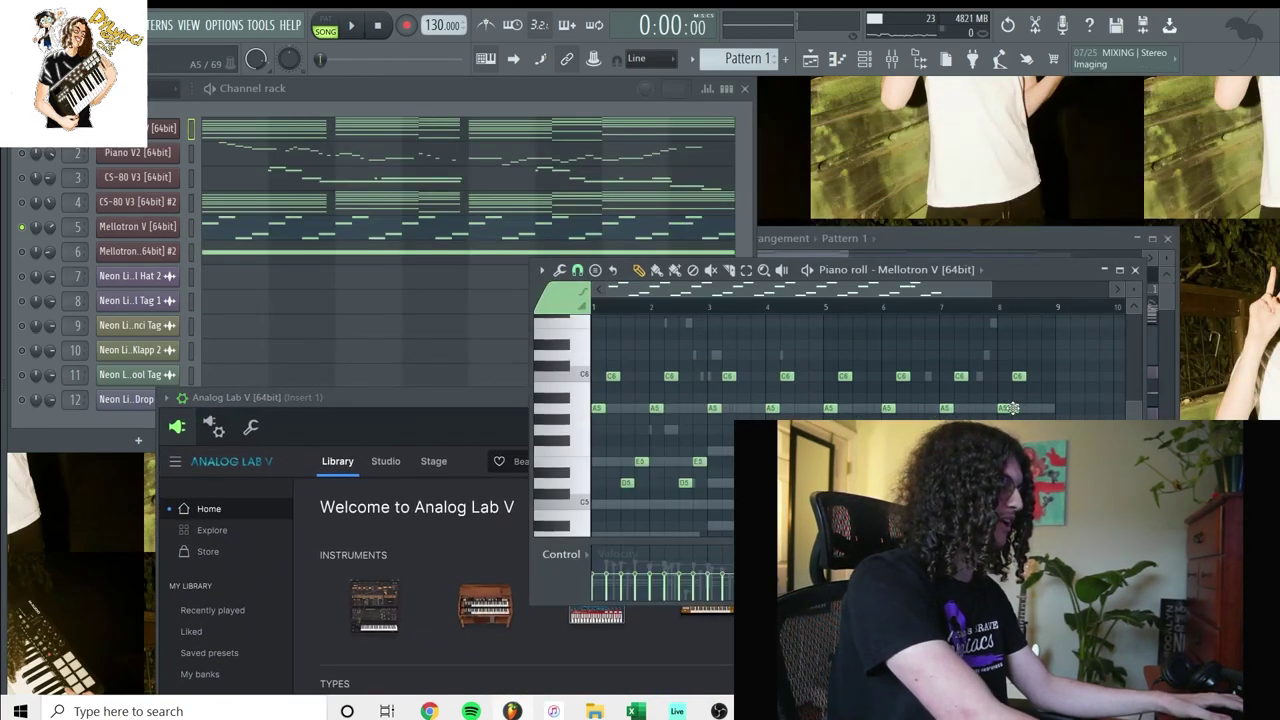
# - Close the Analog Lab V window, solo the Mellotron V #2 channel and briefly view its plugin window
pyautogui.click(445, 427)
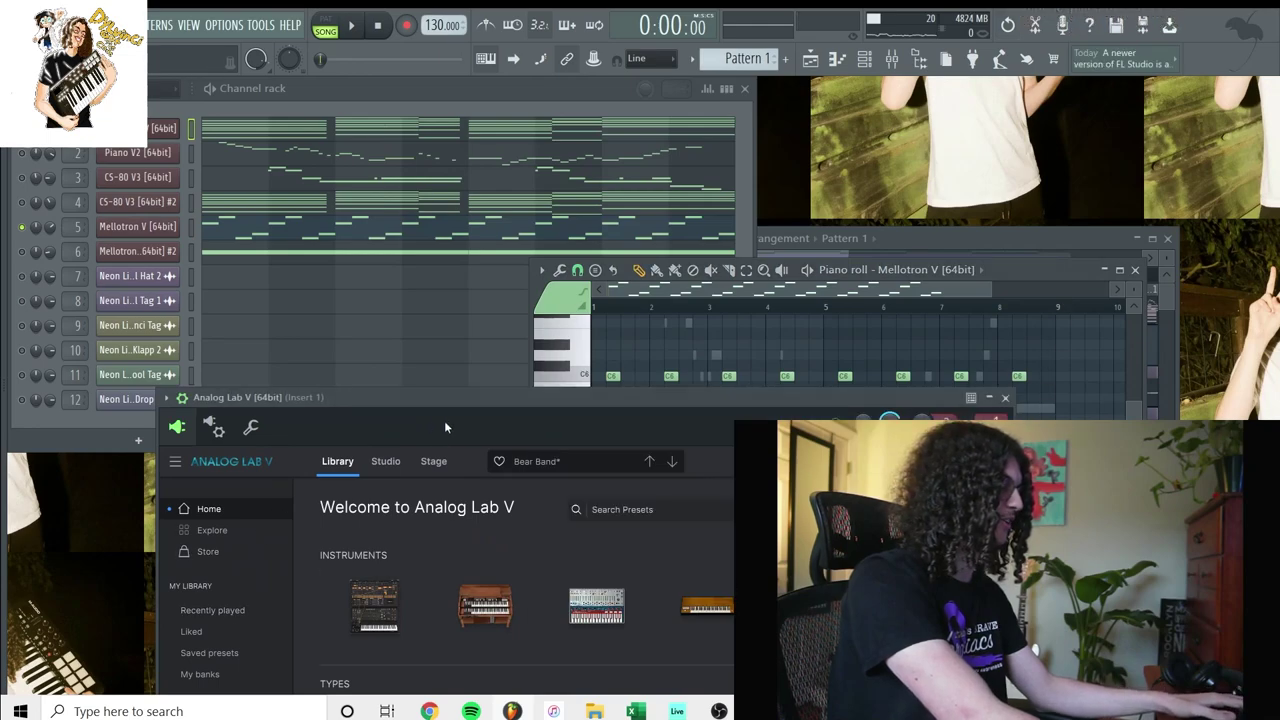
pyautogui.click(1008, 397)
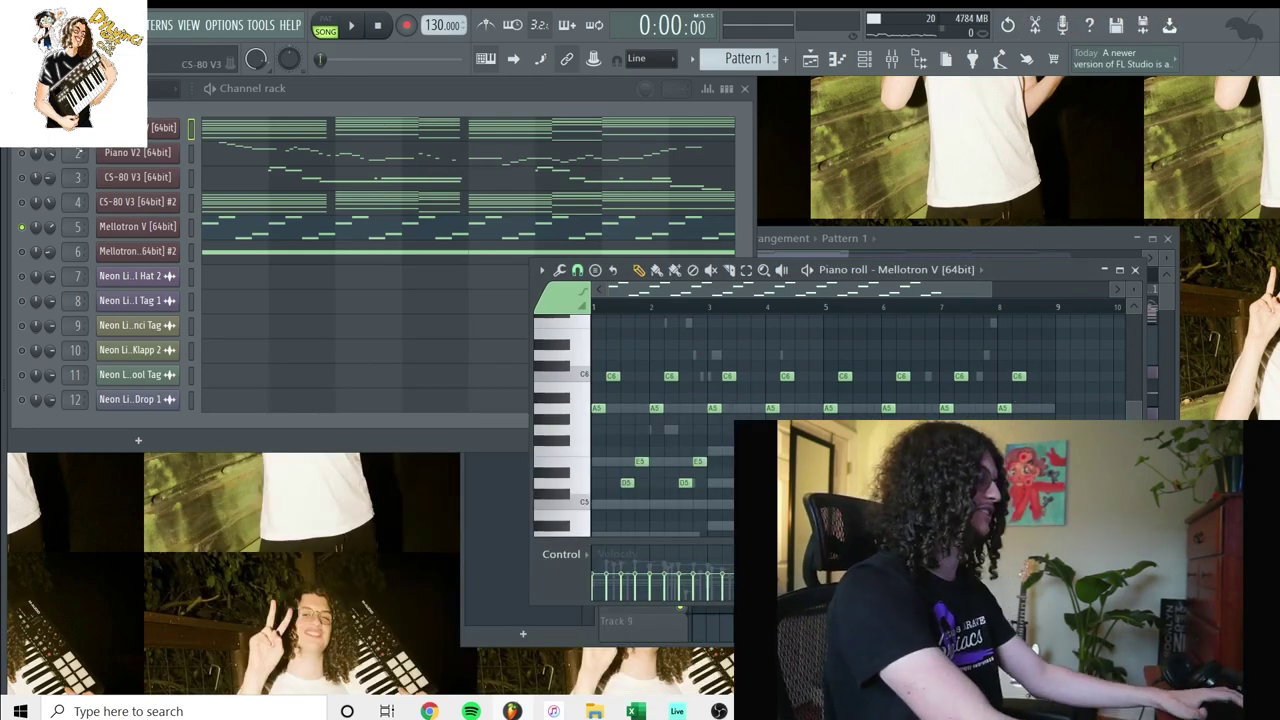
pyautogui.click(20, 230)
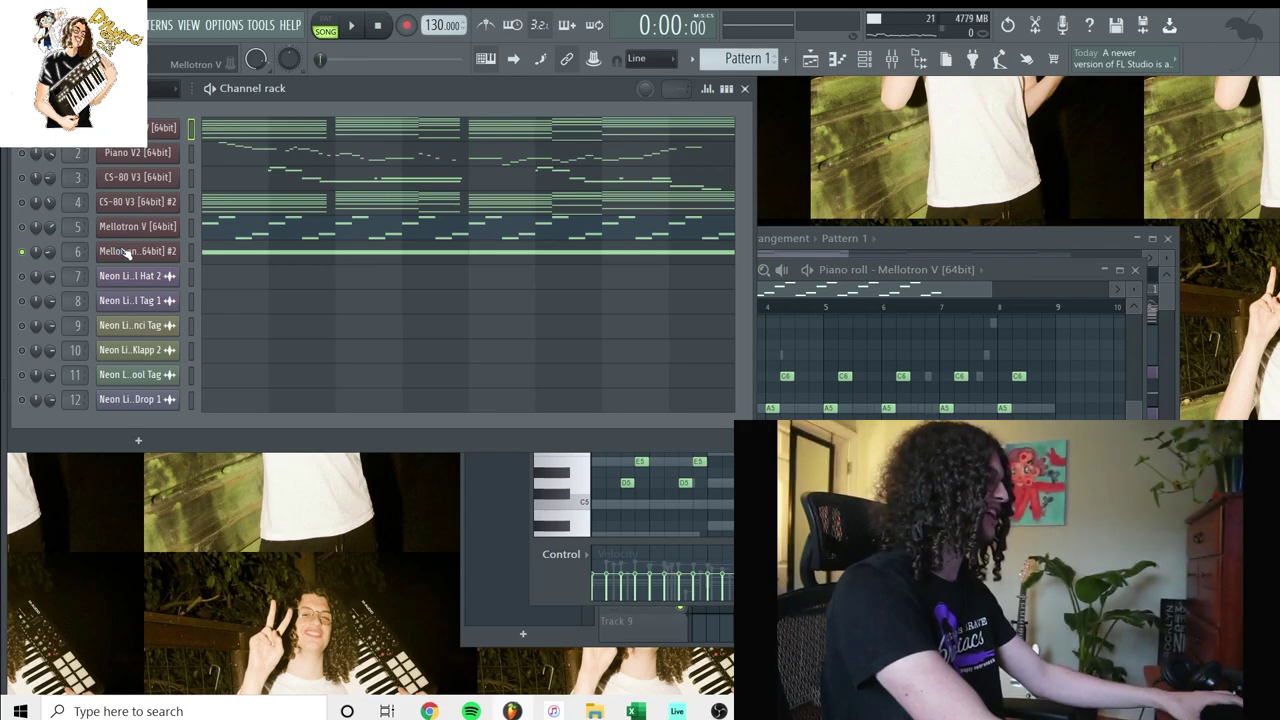
pyautogui.click(121, 253)
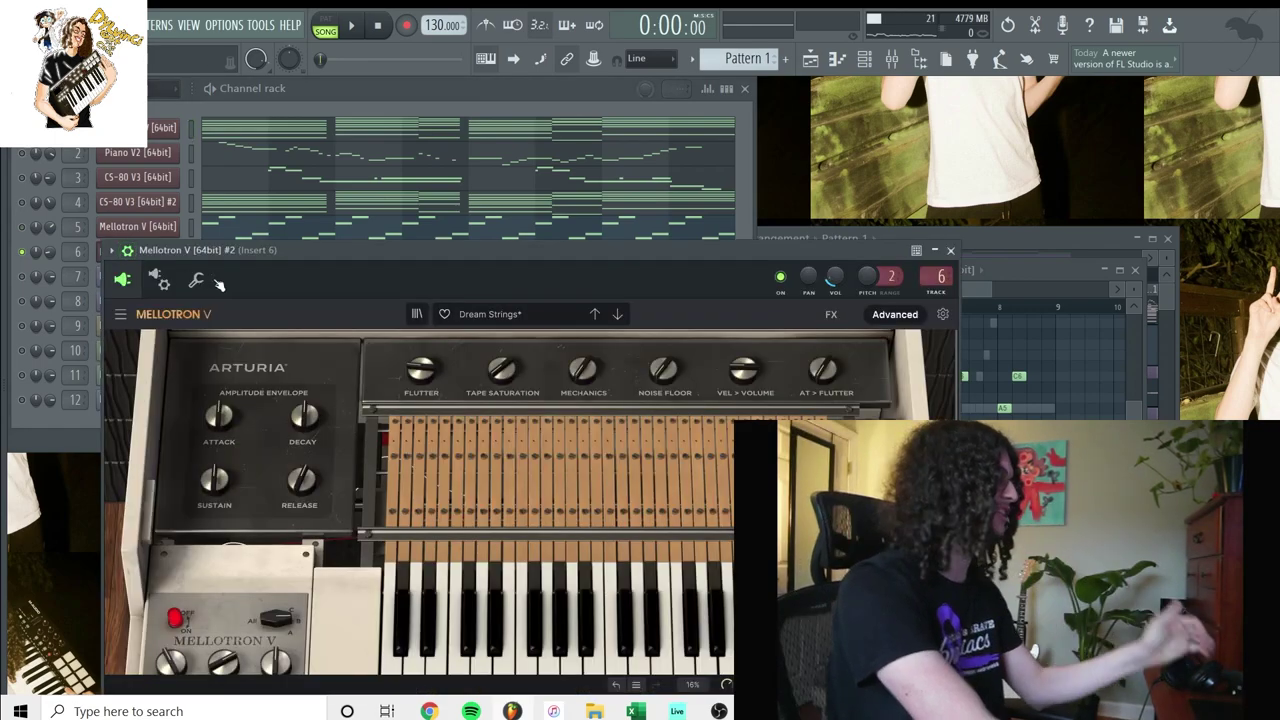
pyautogui.click(1076, 219)
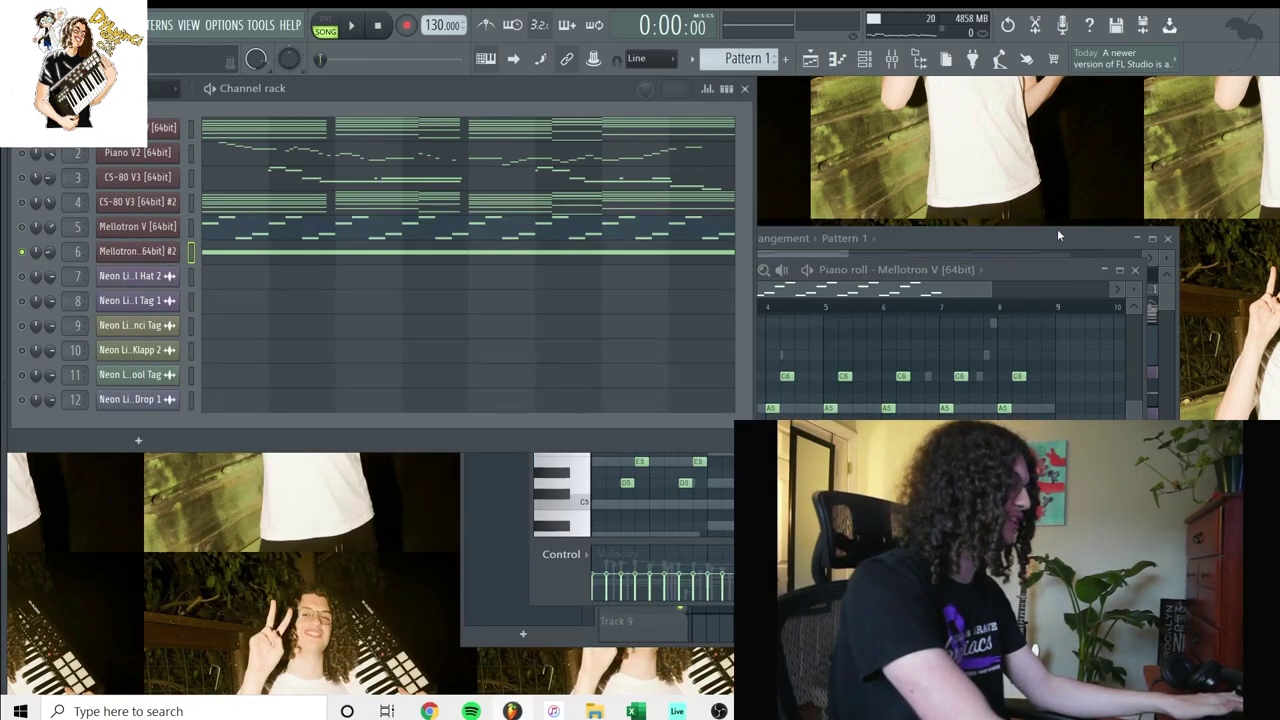
# - Play the Mellotron V #2 channel's sustained notes in its piano roll, then stop and unsolo the channel
pyautogui.rightClick(165, 252)
pyautogui.click(199, 252)
pyautogui.press('space')
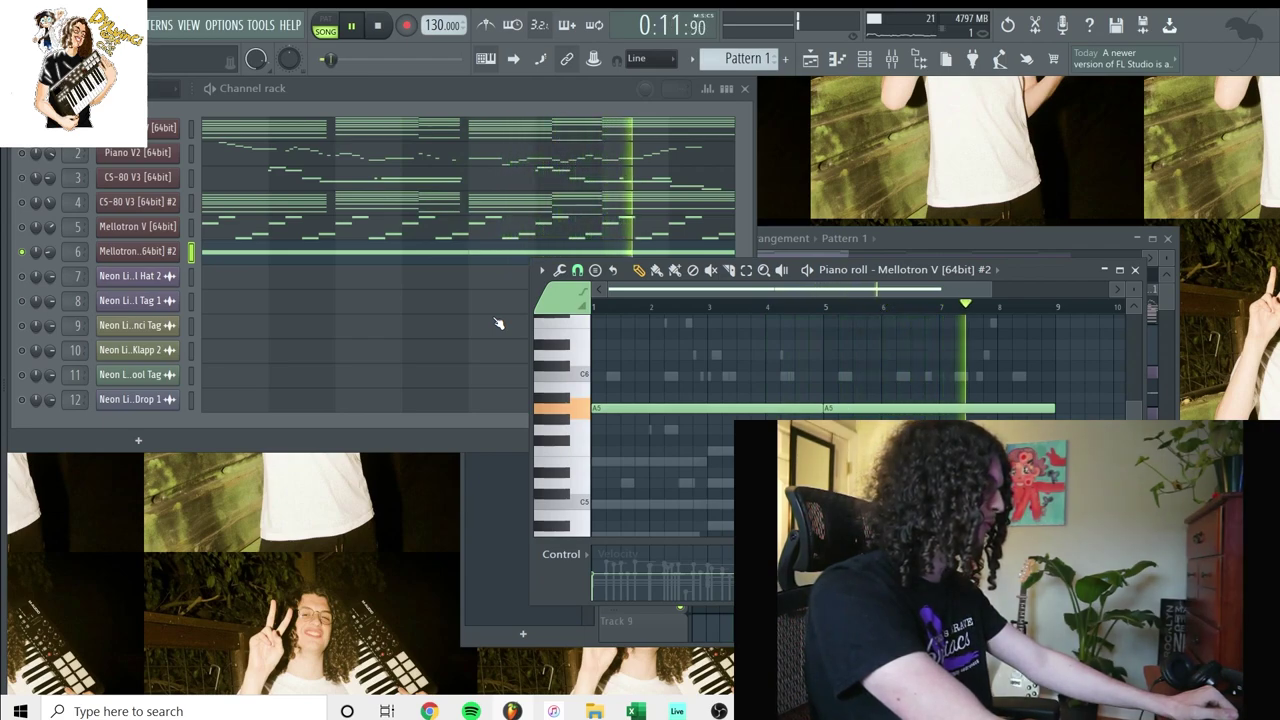
pyautogui.rightClick(42, 250)
pyautogui.click(42, 267)
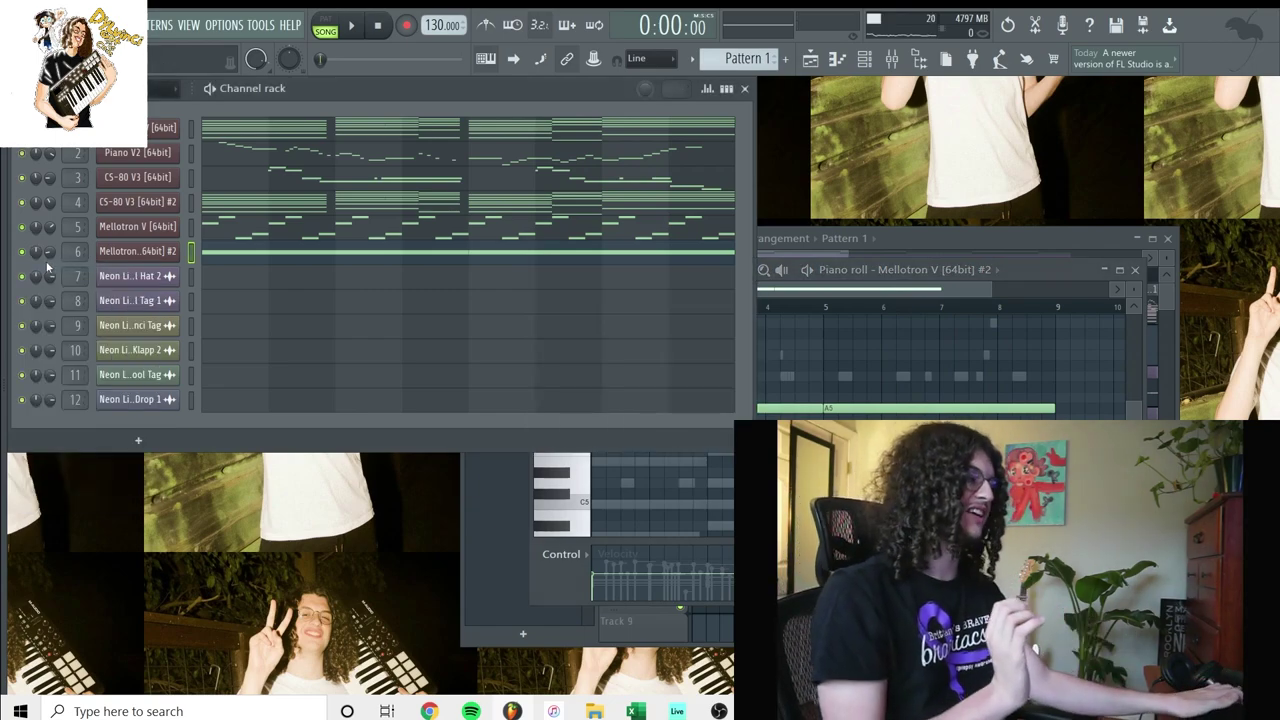
# - Play Pattern 1 in pattern mode with all channels enabled, then stop playback
pyautogui.press('space')
pyautogui.press('l')
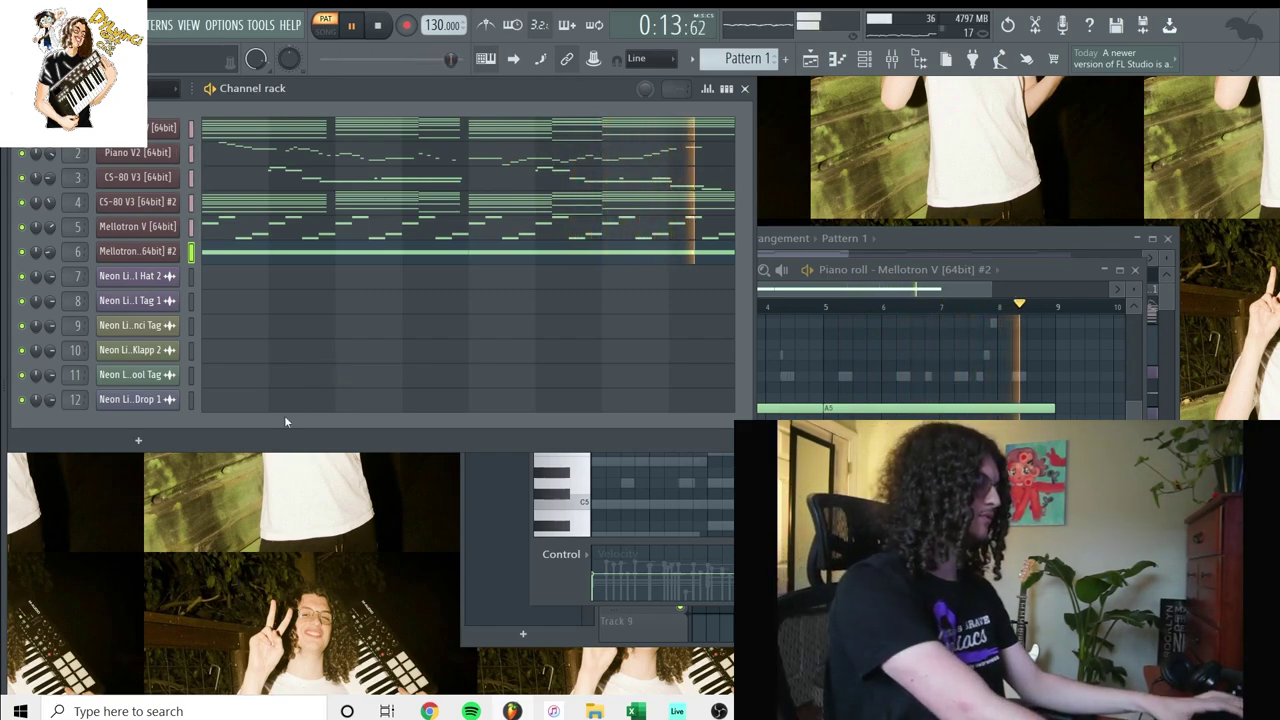
pyautogui.press('space')
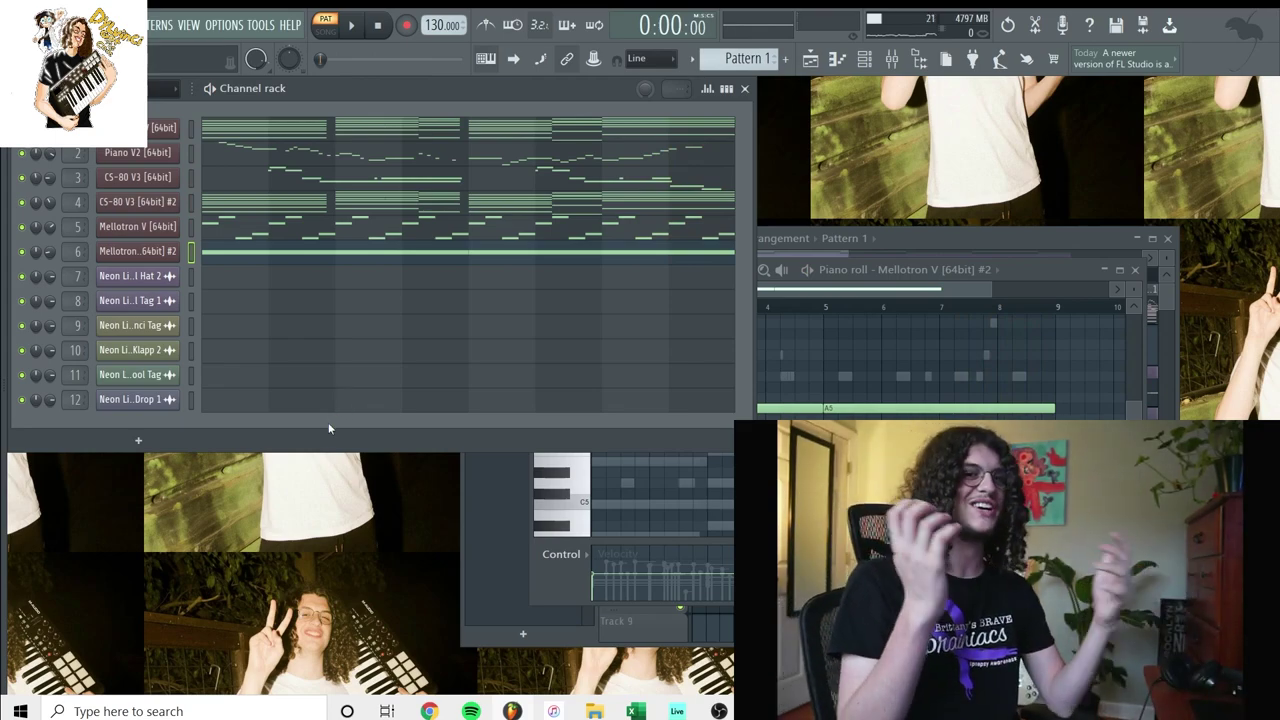
# - Switch to Pattern 2 and play it through in pattern mode, then stop playback
pyautogui.scroll(-1, 725, 60)
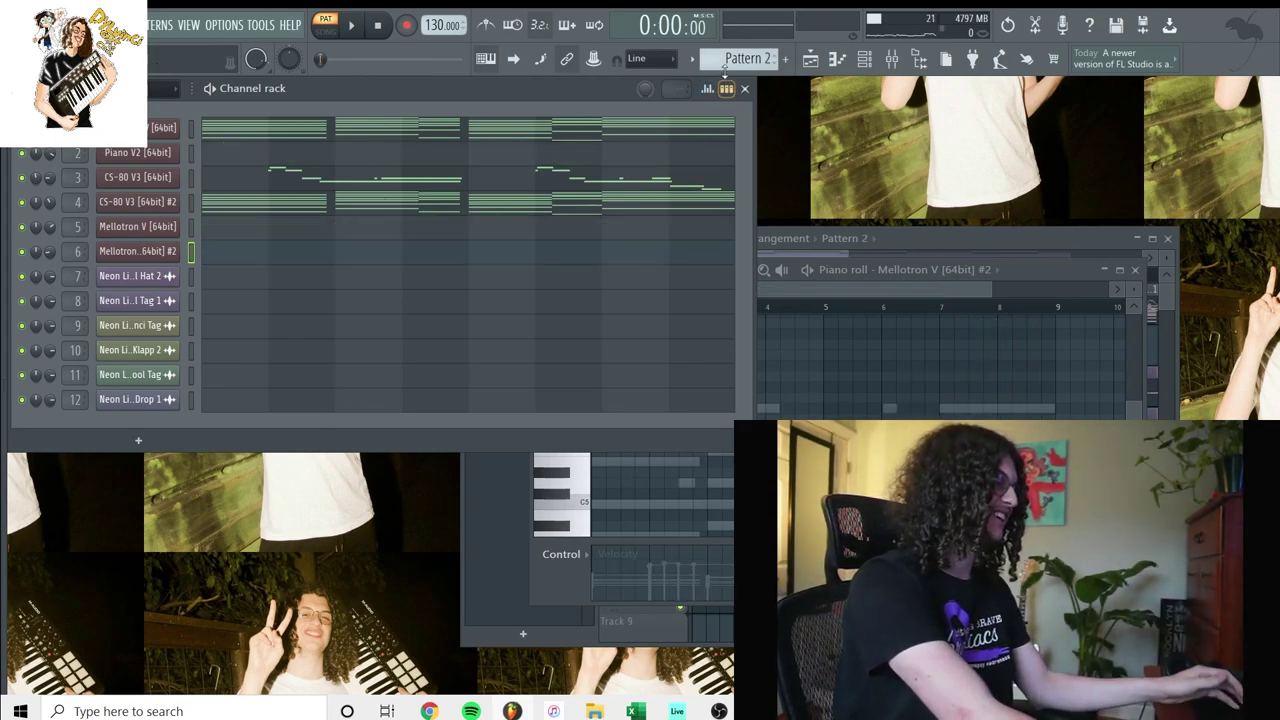
pyautogui.scroll(1, 724, 60)
pyautogui.scroll(-1, 725, 60)
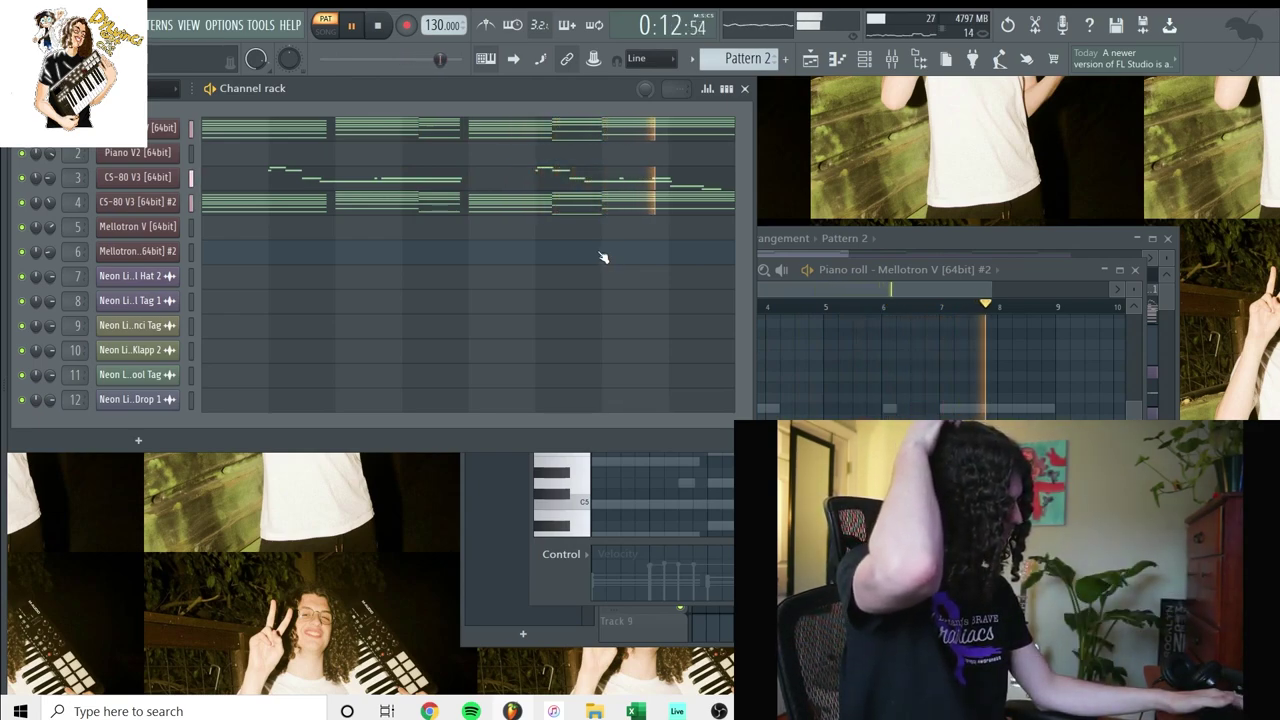
pyautogui.press('space')
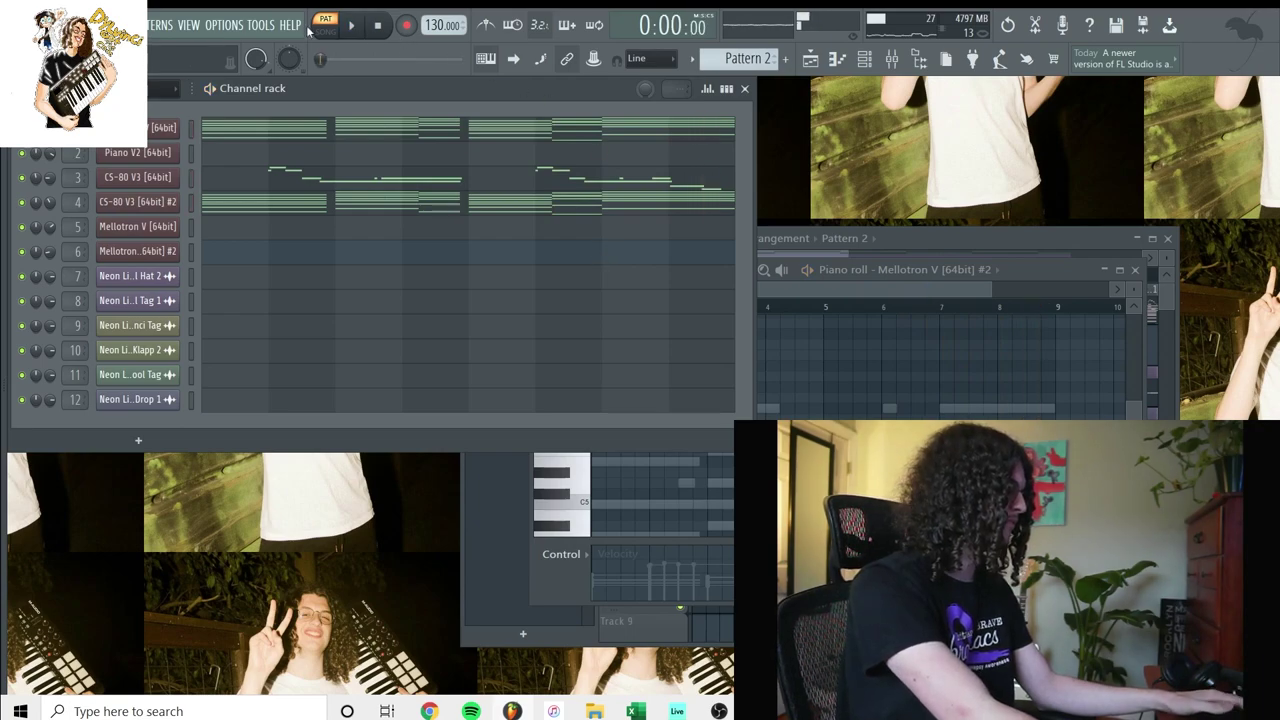
# - Bring up the Playlist maximized with taller tracks and play the arrangement in song mode
pyautogui.click(809, 59)
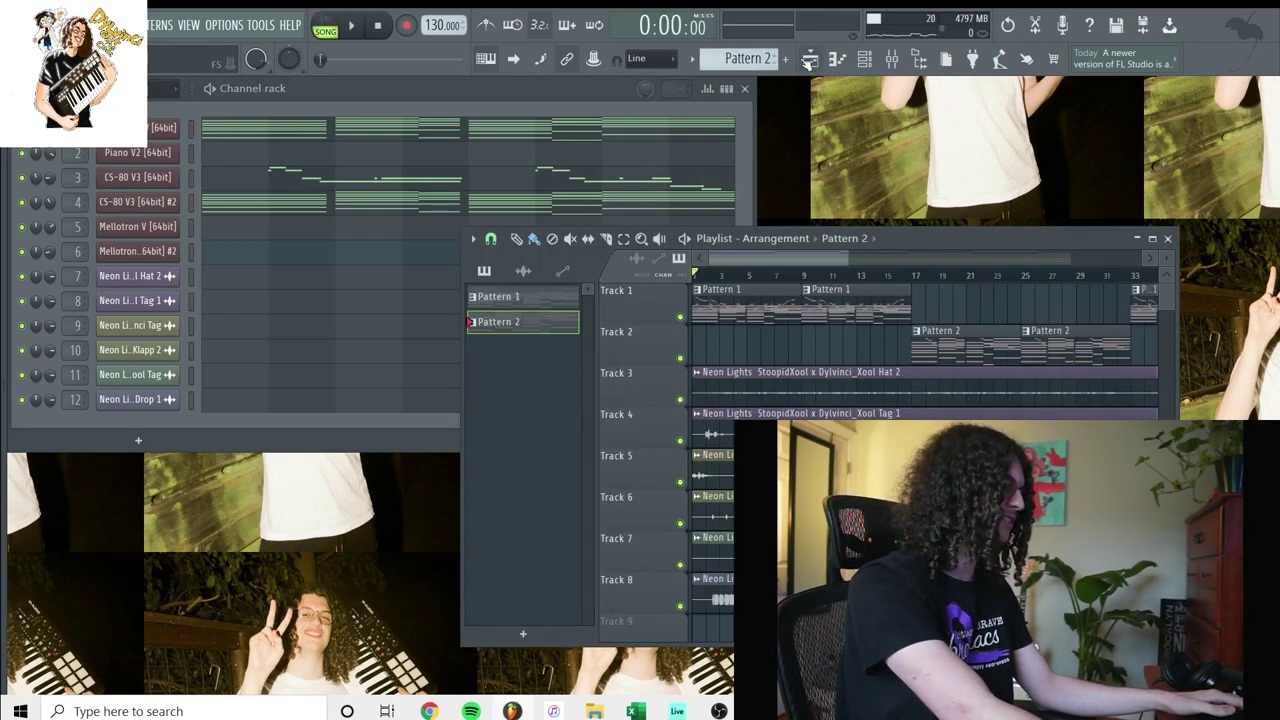
pyautogui.click(1152, 238)
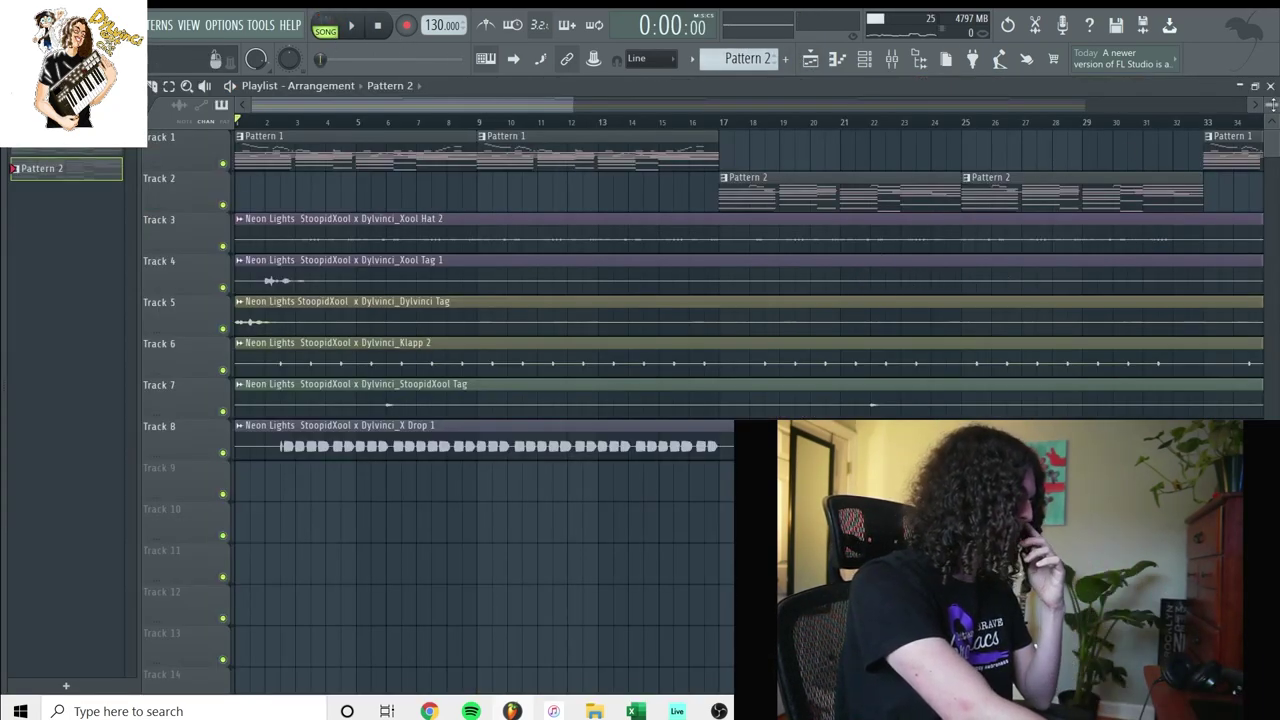
pyautogui.scroll(3, 565, 300)
pyautogui.press('space')
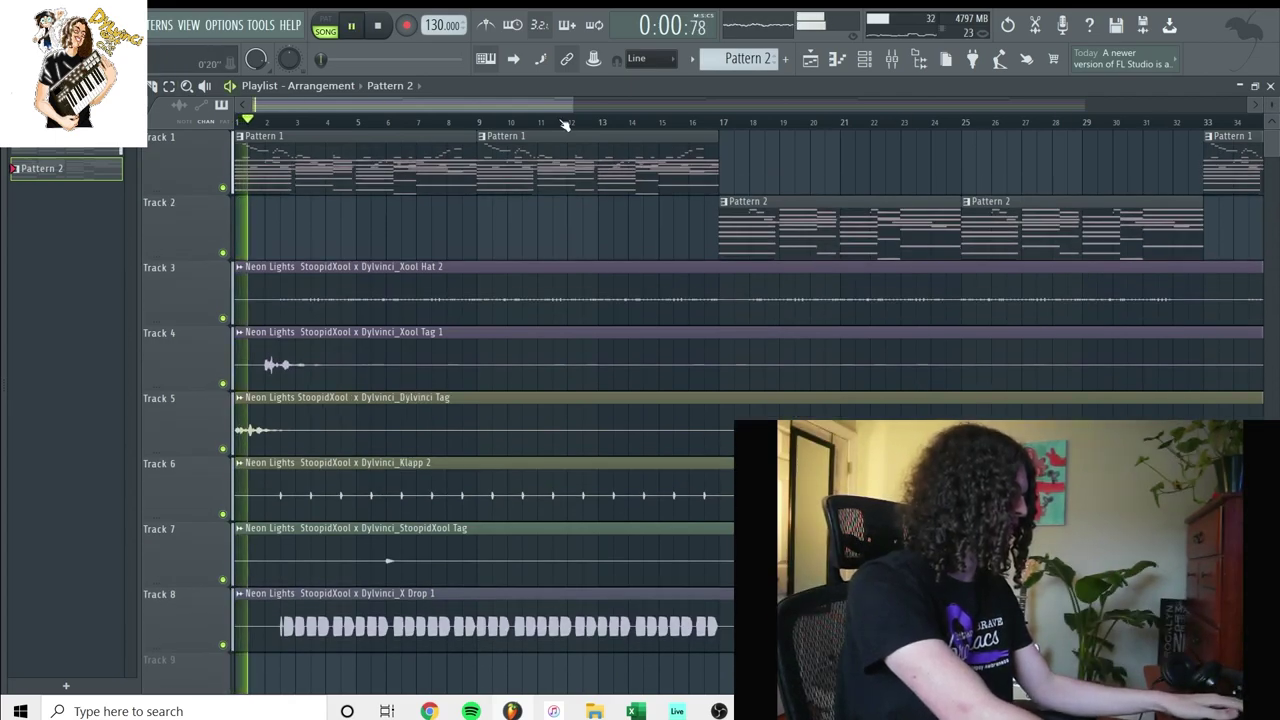
pyautogui.scroll(3, 565, 122)
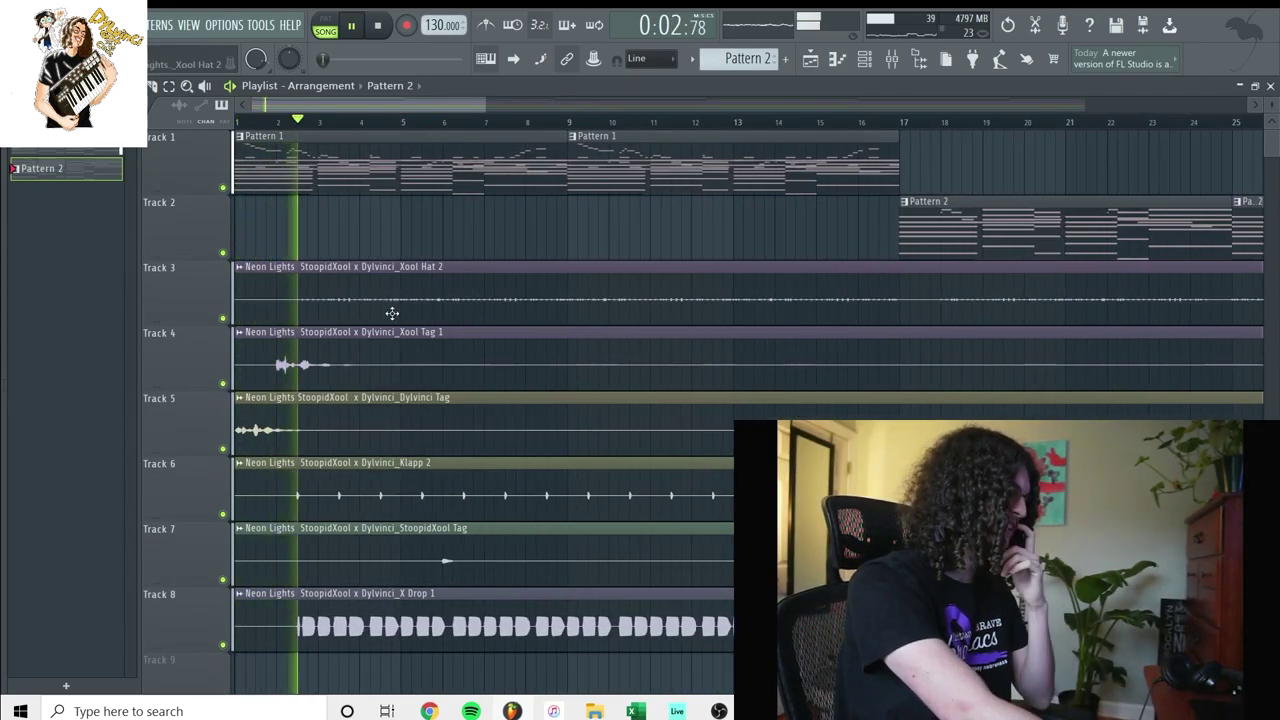
# - Solo Track 3 with the Xool Hat 2 clip and restart playback from the beginning
pyautogui.keyDown('ctrl'); pyautogui.click(223, 318); pyautogui.keyUp('ctrl')
pyautogui.press('space')
pyautogui.press('space')
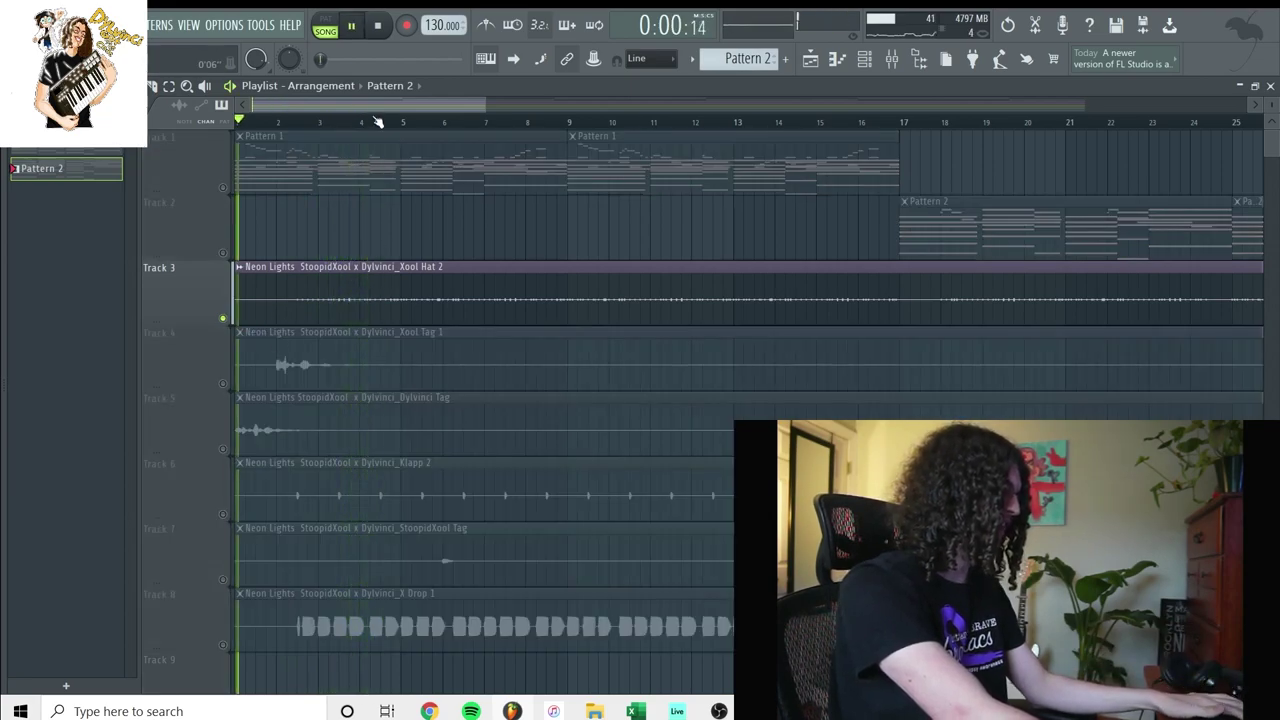
# - Solo Track 6 with the Klapp 2 clip, then Track 7 with the StoopidXool Tag, and stop playback
pyautogui.rightClick(218, 511)
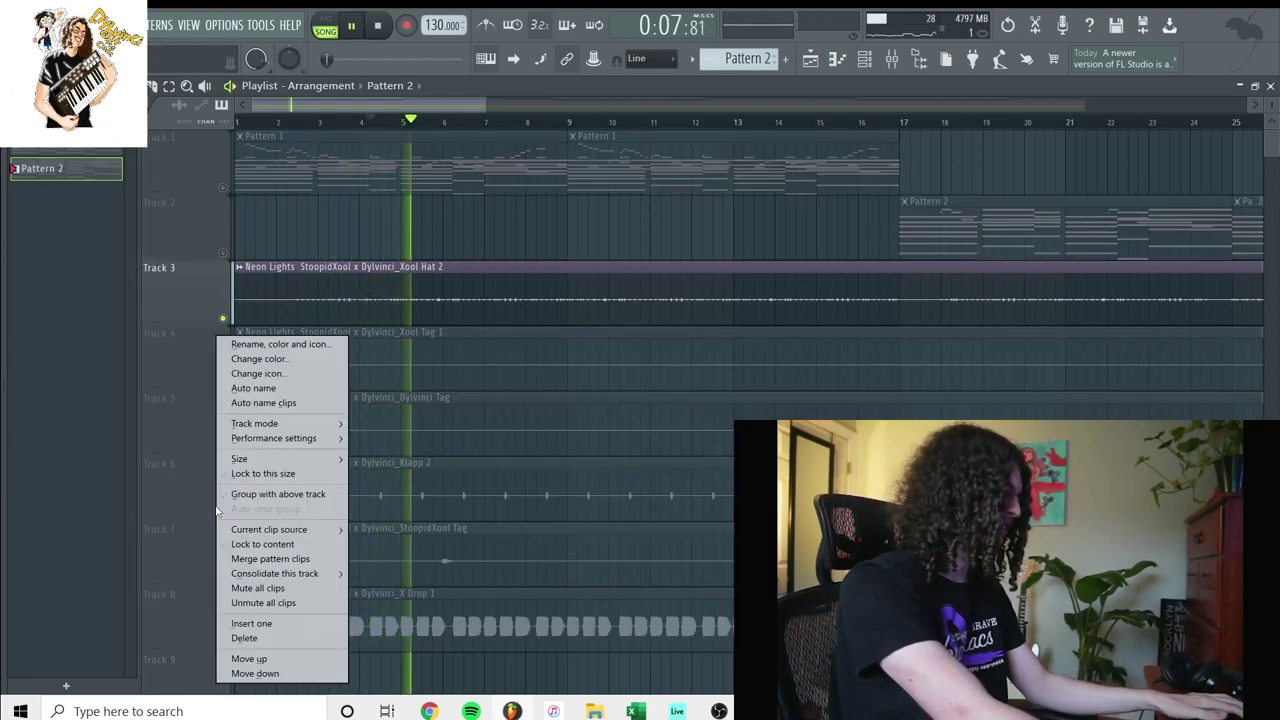
pyautogui.press('Escape')
pyautogui.keyDown('ctrl'); pyautogui.click(223, 514); pyautogui.keyUp('ctrl')
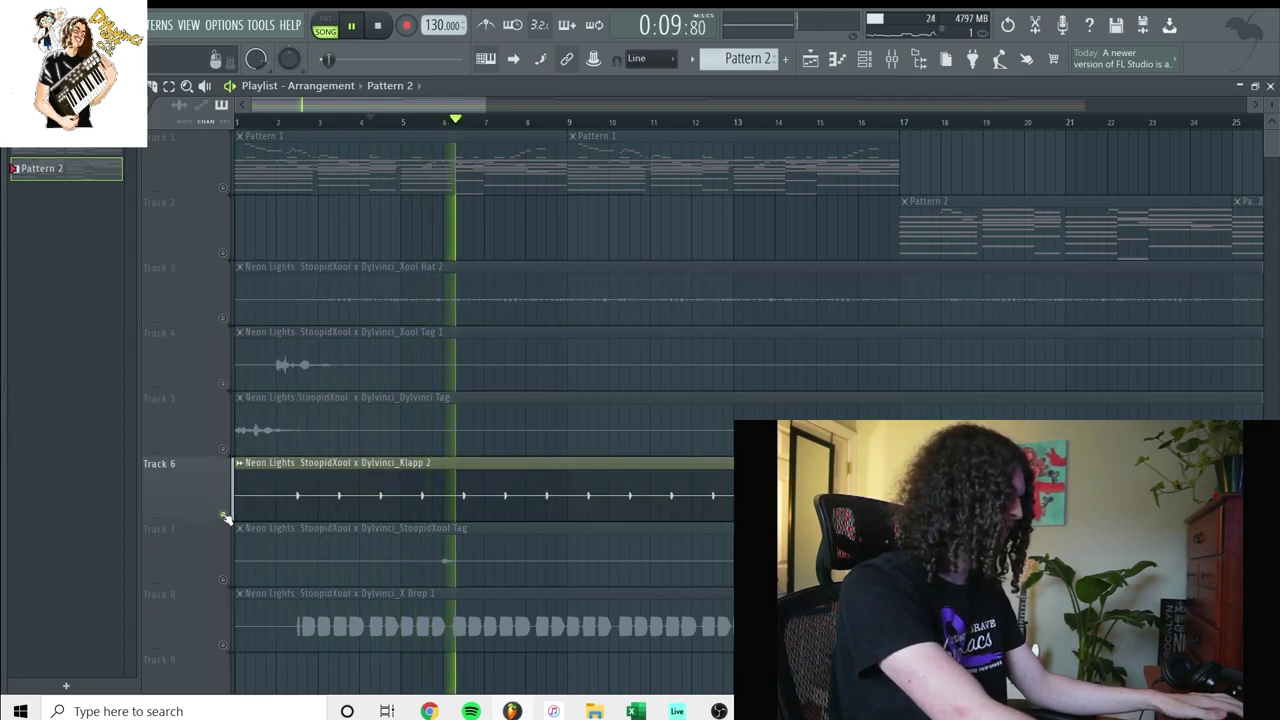
pyautogui.keyDown('ctrl'); pyautogui.click(223, 579); pyautogui.keyUp('ctrl')
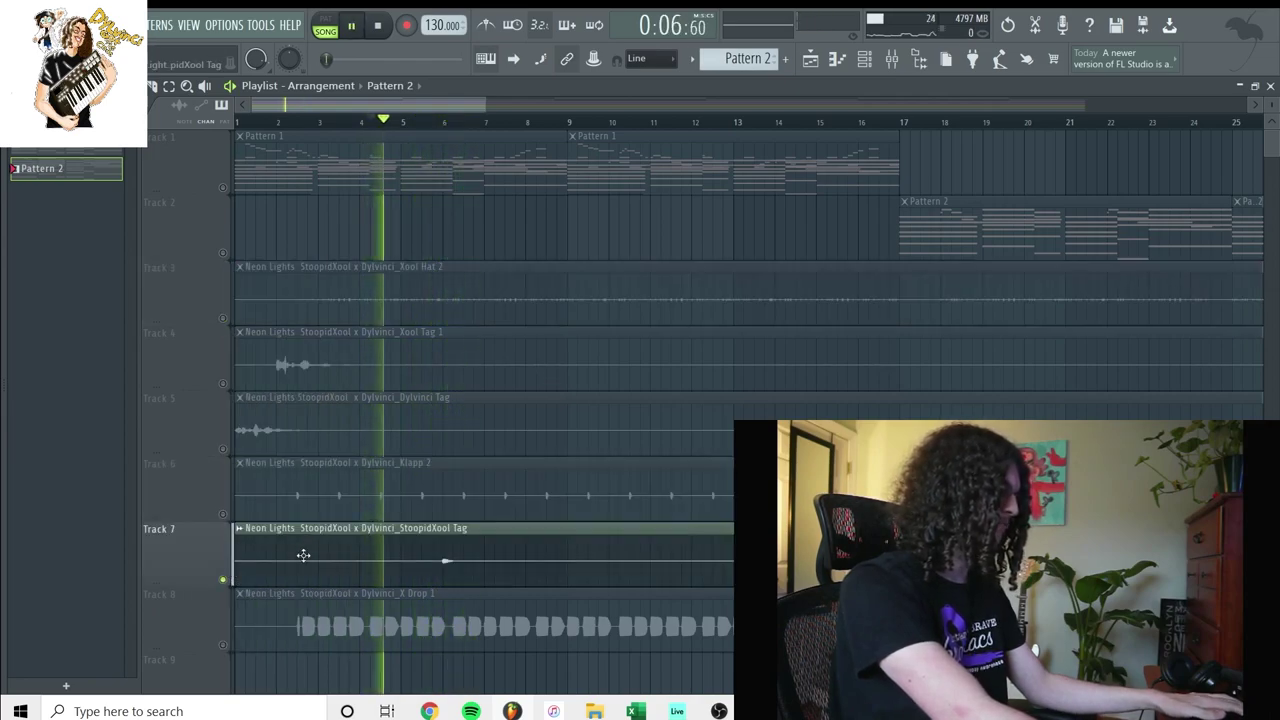
pyautogui.press('space')
# - Solo Track 8 and play X Drop 1 from its first hit, then unsolo it and replay with all tracks
pyautogui.keyDown('ctrl'); pyautogui.click(223, 644); pyautogui.keyUp('ctrl')
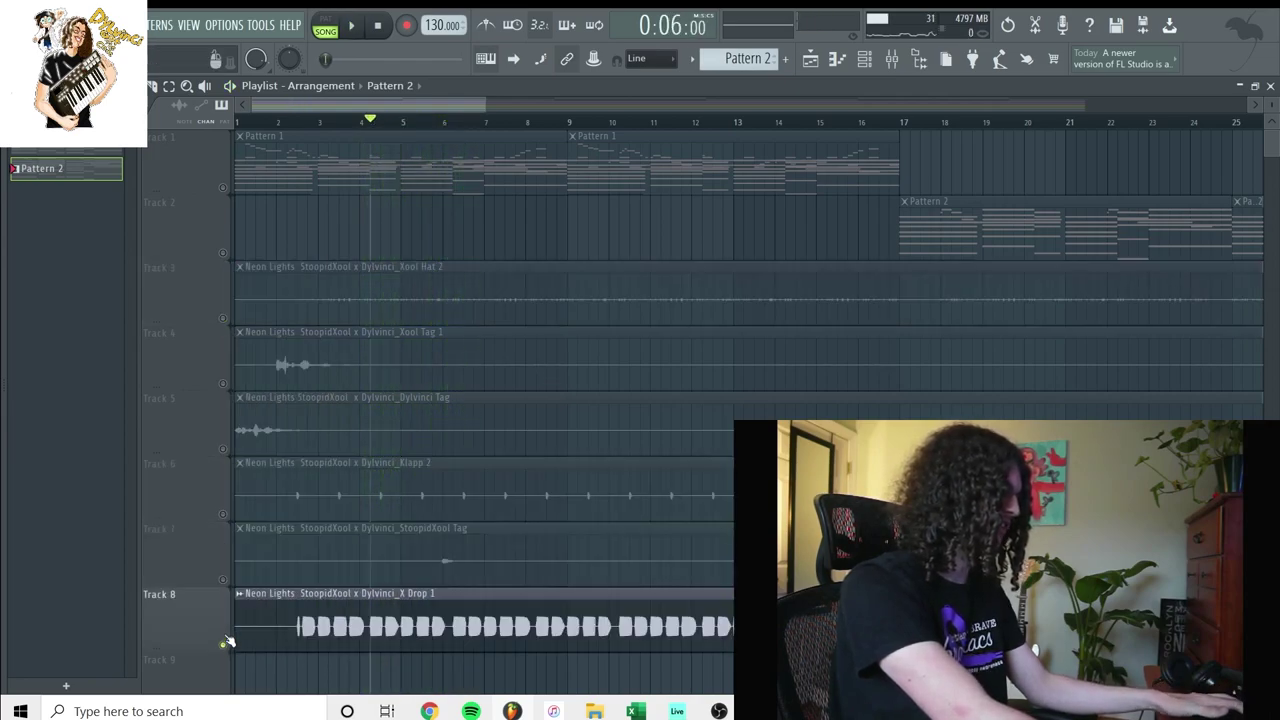
pyautogui.click(300, 118)
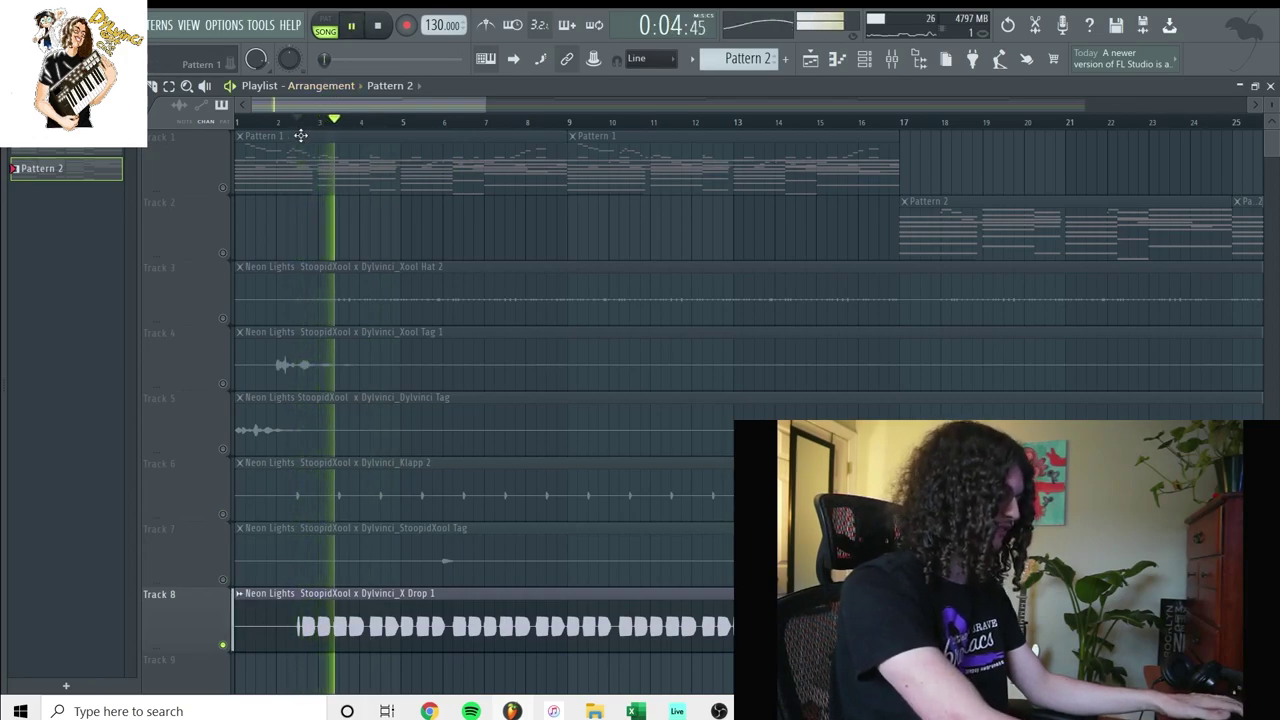
pyautogui.keyDown('ctrl'); pyautogui.click(223, 644); pyautogui.keyUp('ctrl')
pyautogui.press('space')
pyautogui.press('space')
# - Mute Track 1 during playback, solo it, then stop and turn all playlist tracks back on
pyautogui.click(223, 187)
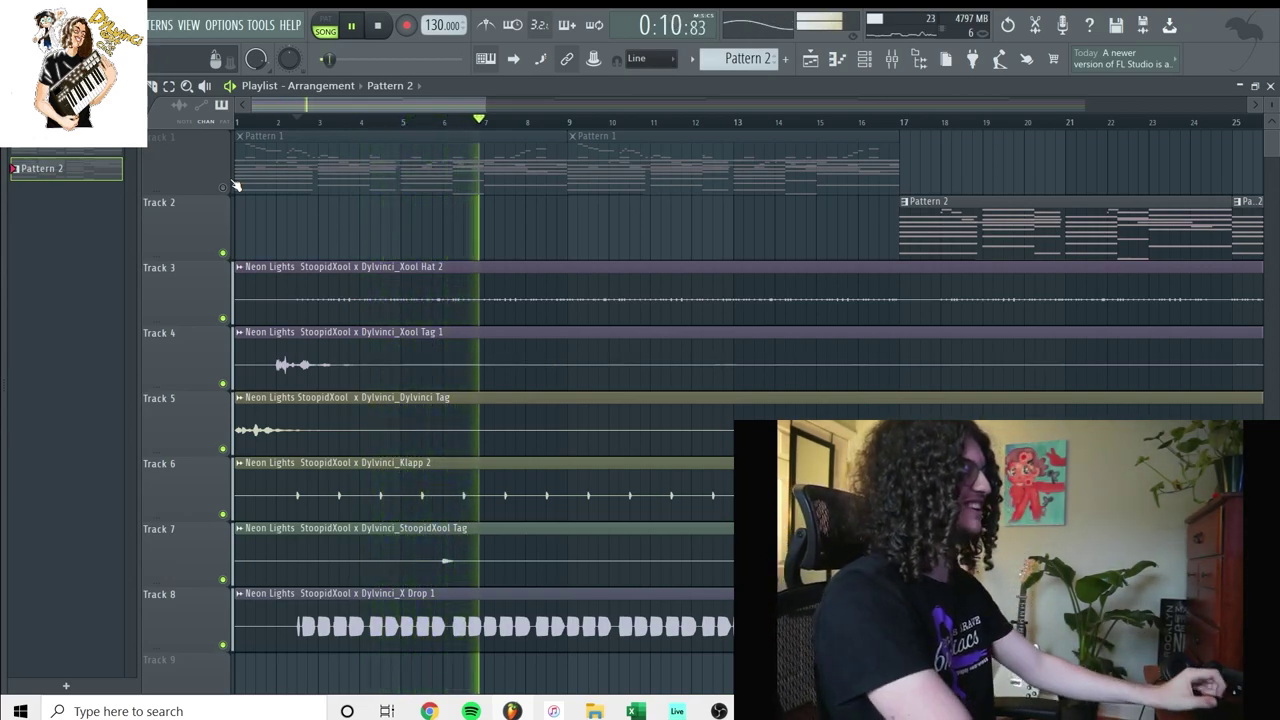
pyautogui.keyDown('ctrl'); pyautogui.click(222, 188); pyautogui.keyUp('ctrl')
pyautogui.press('space')
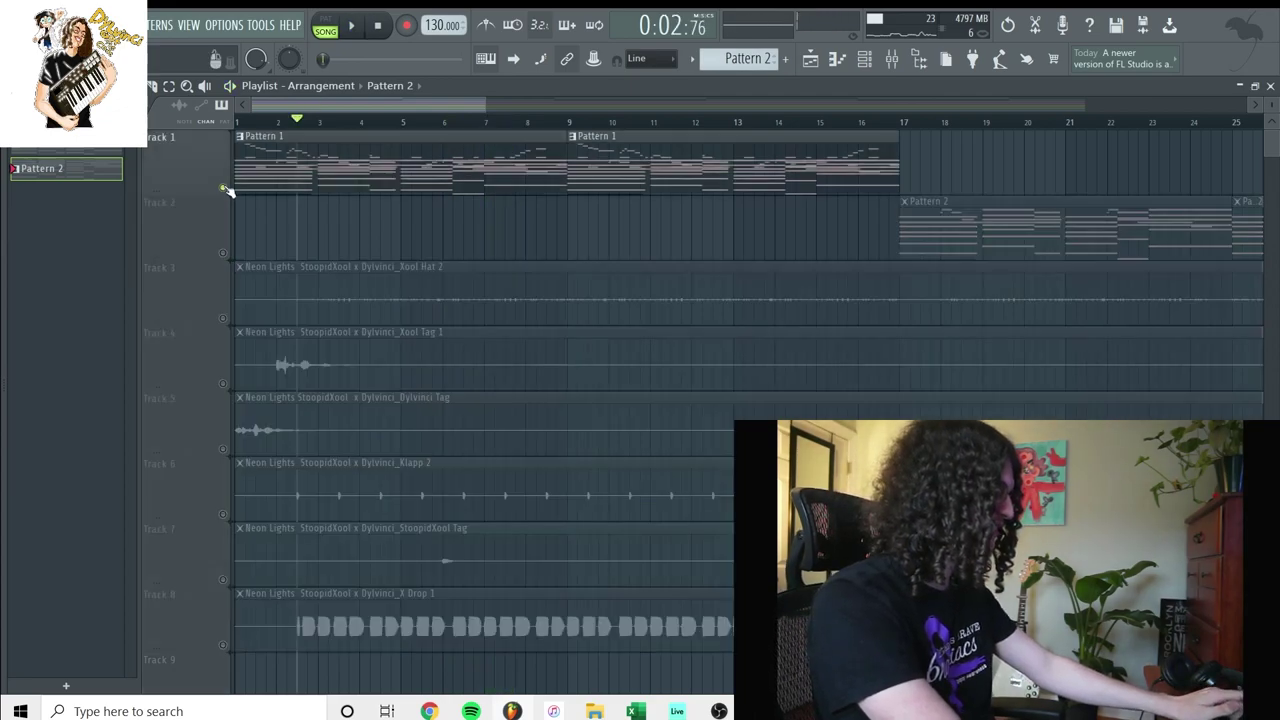
pyautogui.keyDown('ctrl'); pyautogui.click(223, 189); pyautogui.keyUp('ctrl')
pyautogui.moveTo(487, 106); pyautogui.dragTo(846, 188)
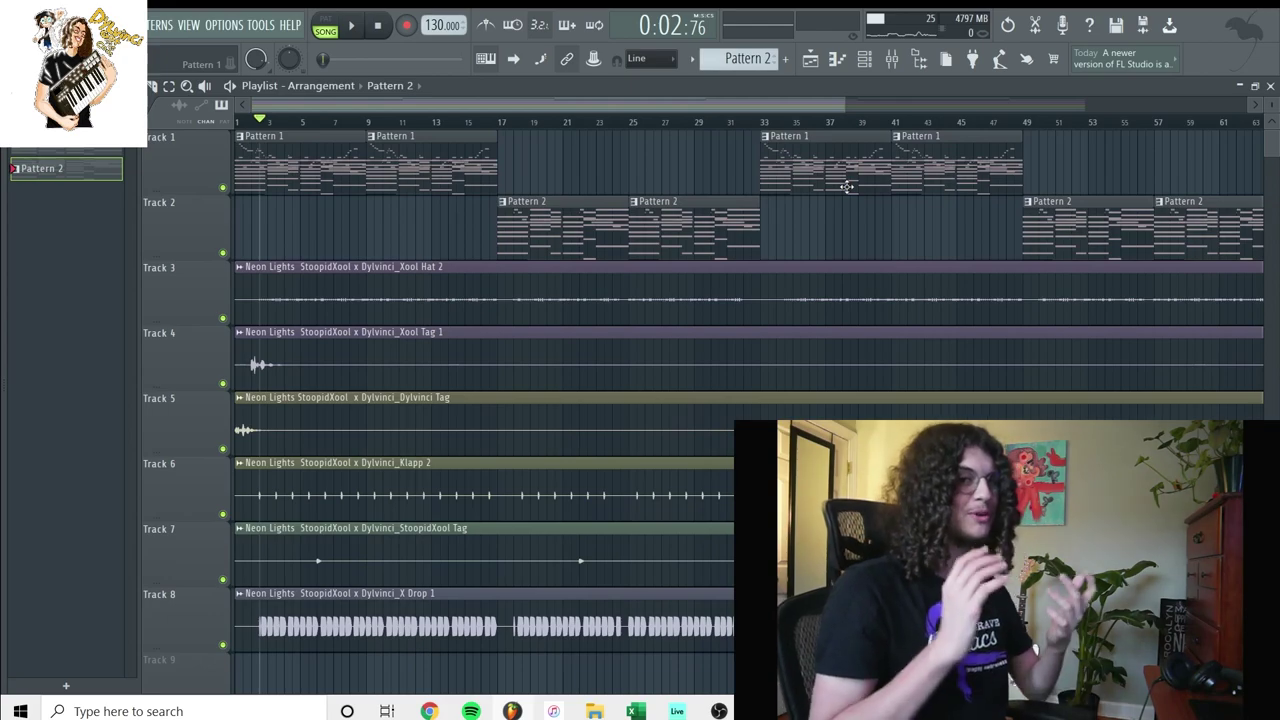